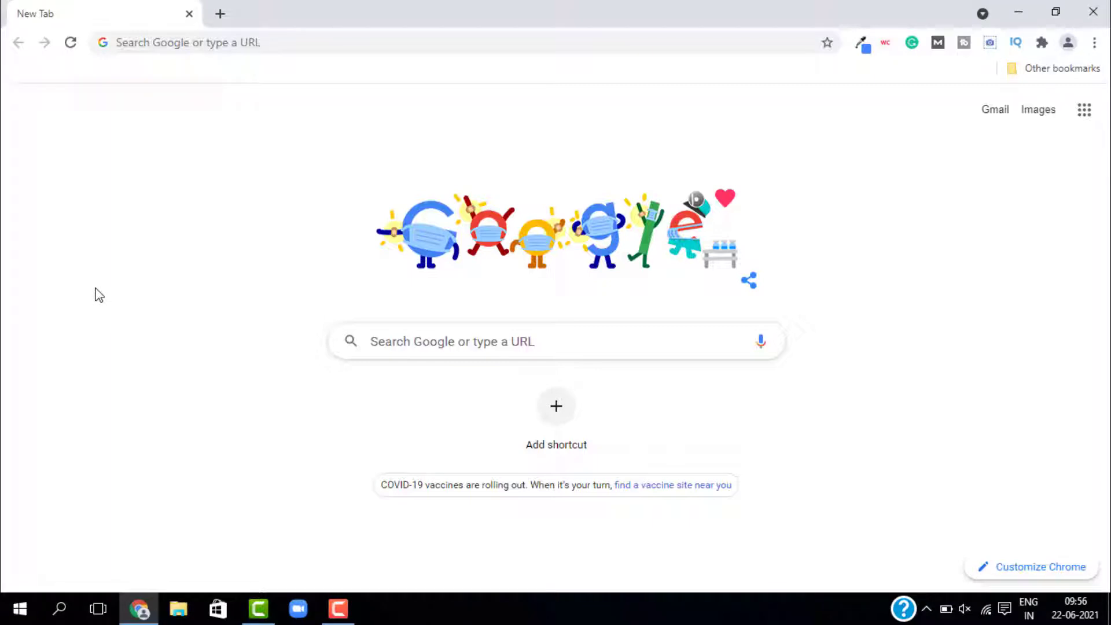
Open Google's robots file at google.com/robots.txt in the browser.
{"action": "left_click", "coordinate": [219, 42]}
{"action": "type", "text": "google"}
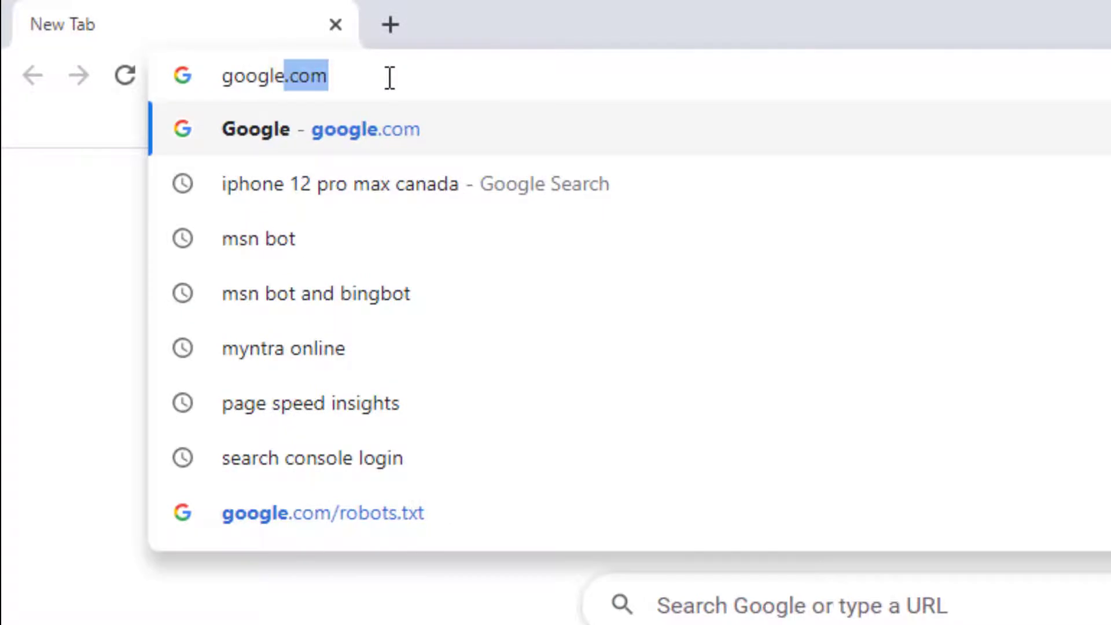
{"action": "type", "text": ".com"}
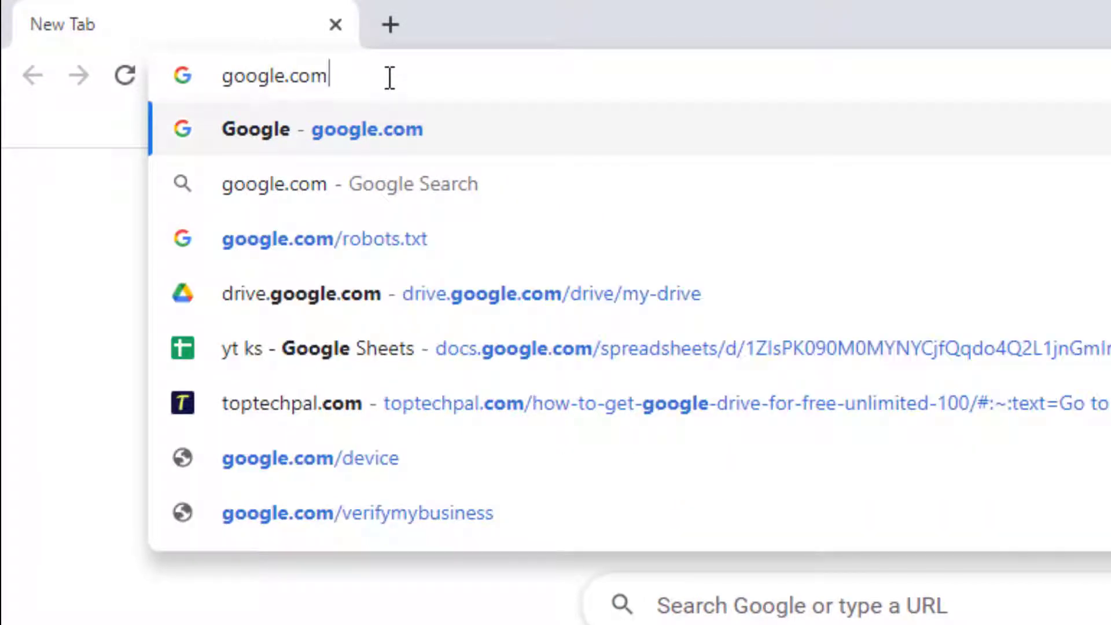
{"action": "type", "text": "/rob"}
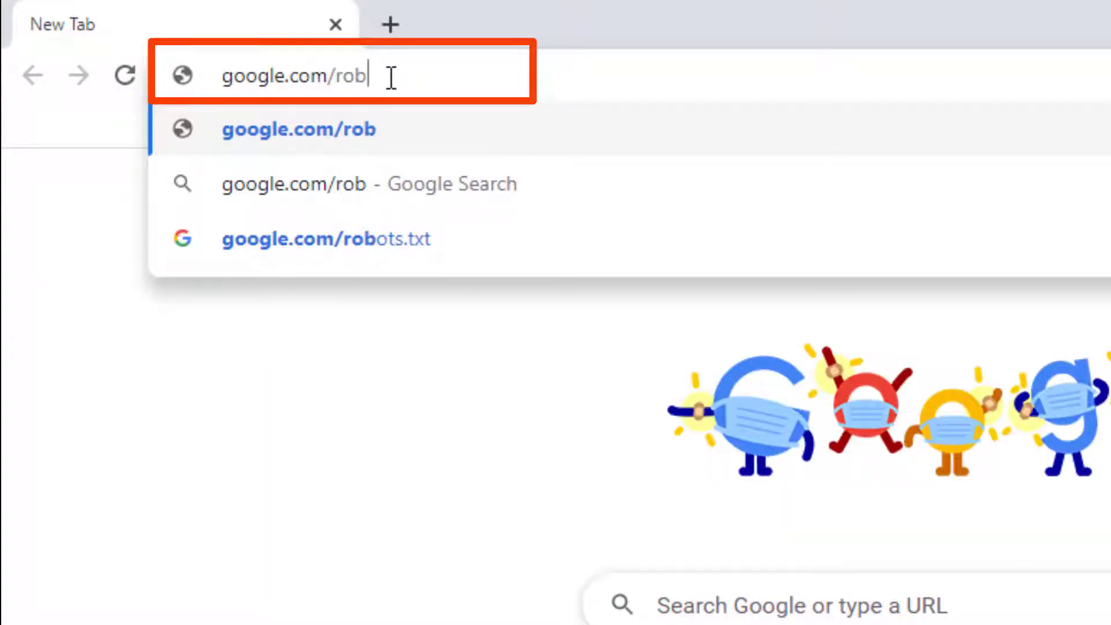
{"action": "type", "text": "ots.txt"}
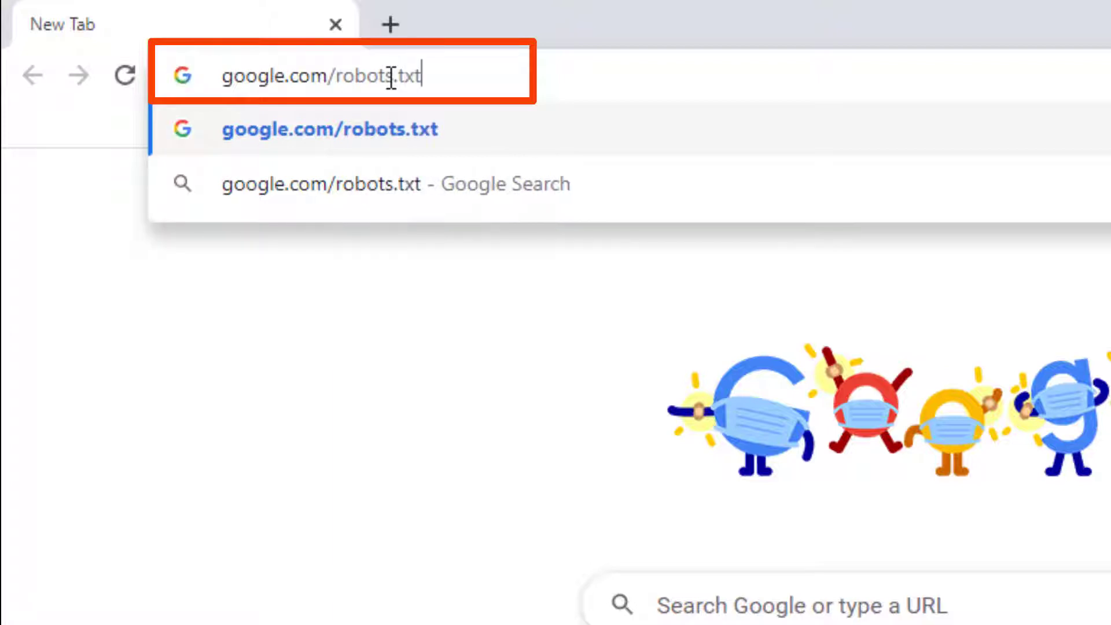
{"action": "key", "text": "Return"}
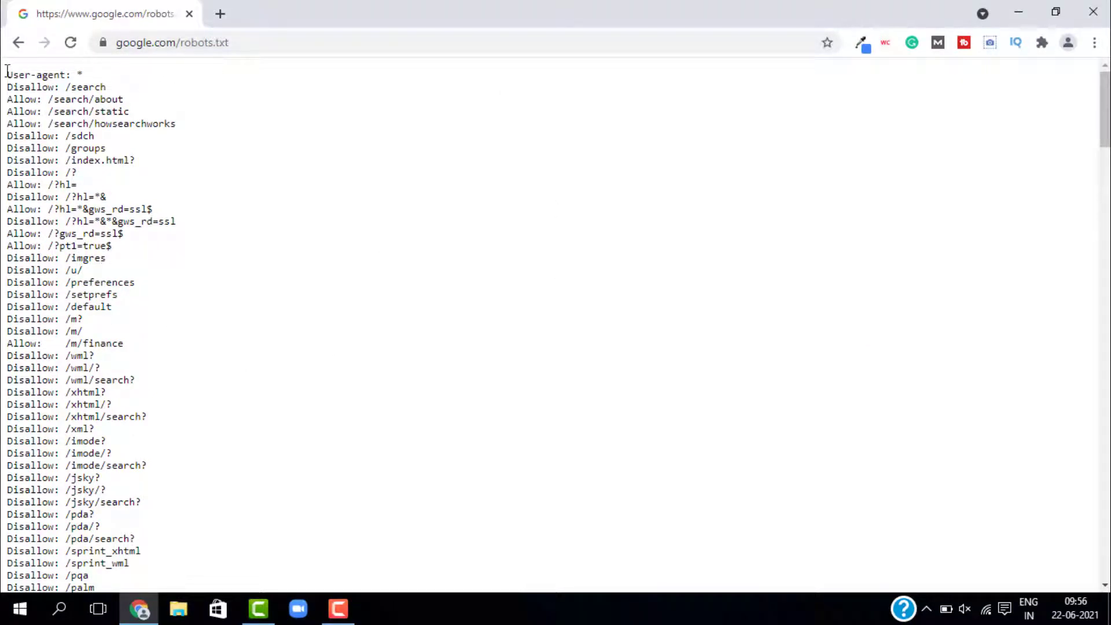
Examine the User-agent, Allow and Disallow rules in Google's robots.txt file.
{"action": "left_click_drag", "start_coordinate": [7, 74], "coordinate": [134, 89]}
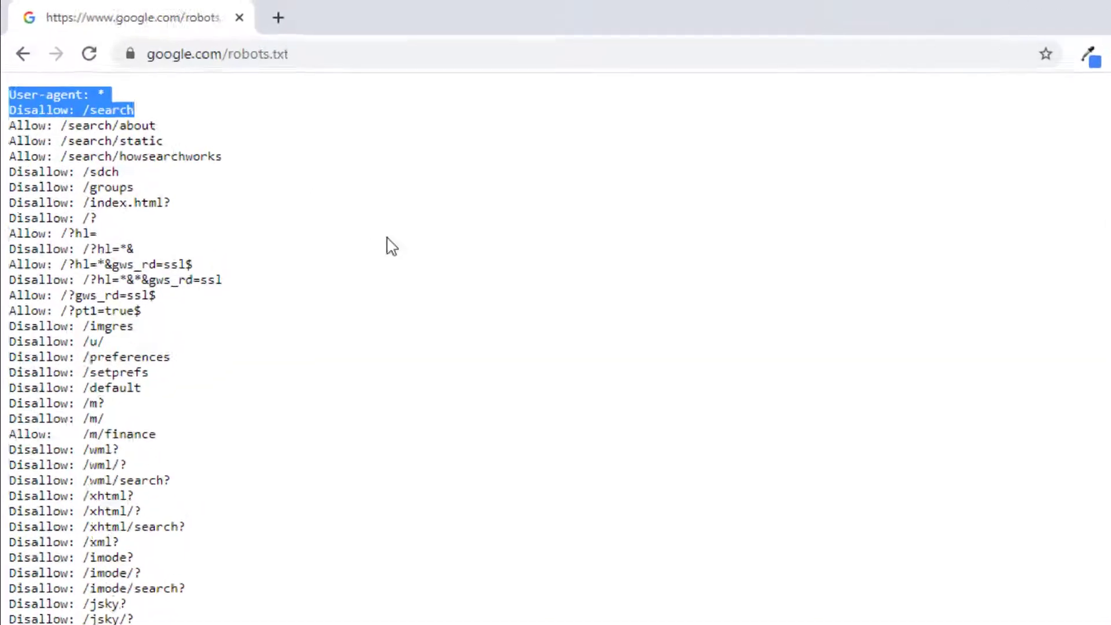
{"action": "left_click", "coordinate": [265, 193]}
{"action": "scroll", "coordinate": [103, 142], "scroll_direction": "down", "scroll_amount": 8}
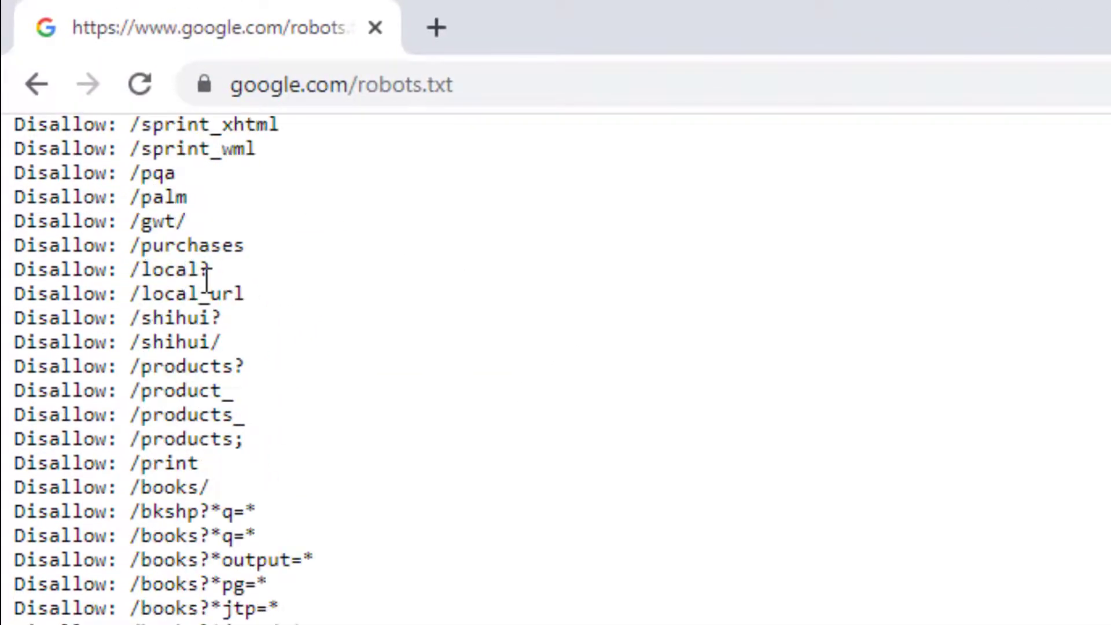
{"action": "scroll", "coordinate": [207, 280], "scroll_direction": "up", "scroll_amount": 6}
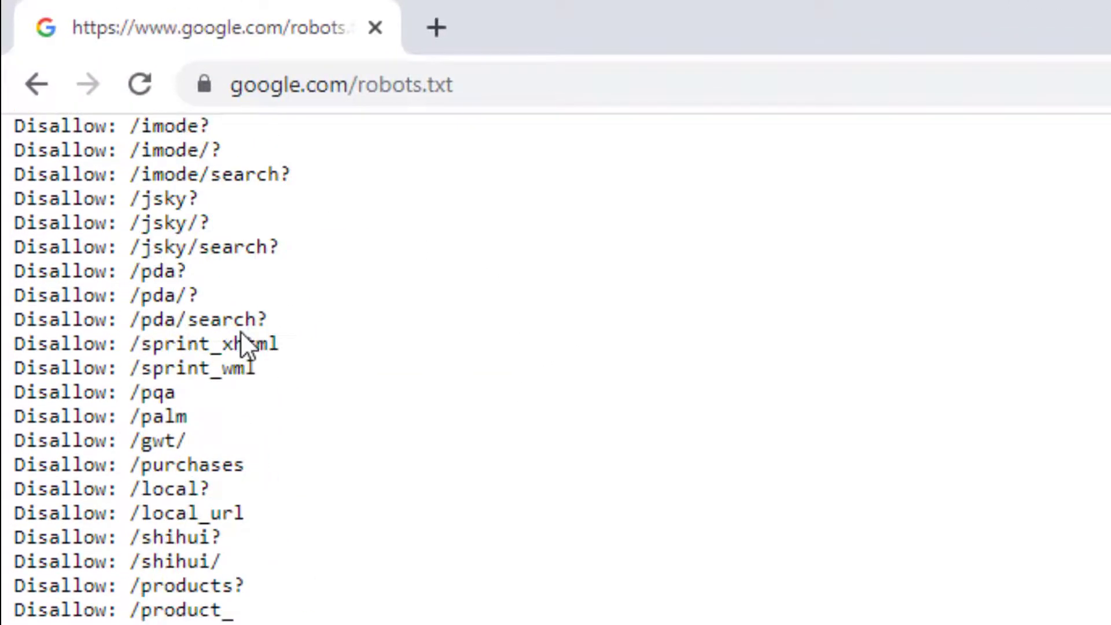
{"action": "scroll", "coordinate": [245, 334], "scroll_direction": "up", "scroll_amount": 4}
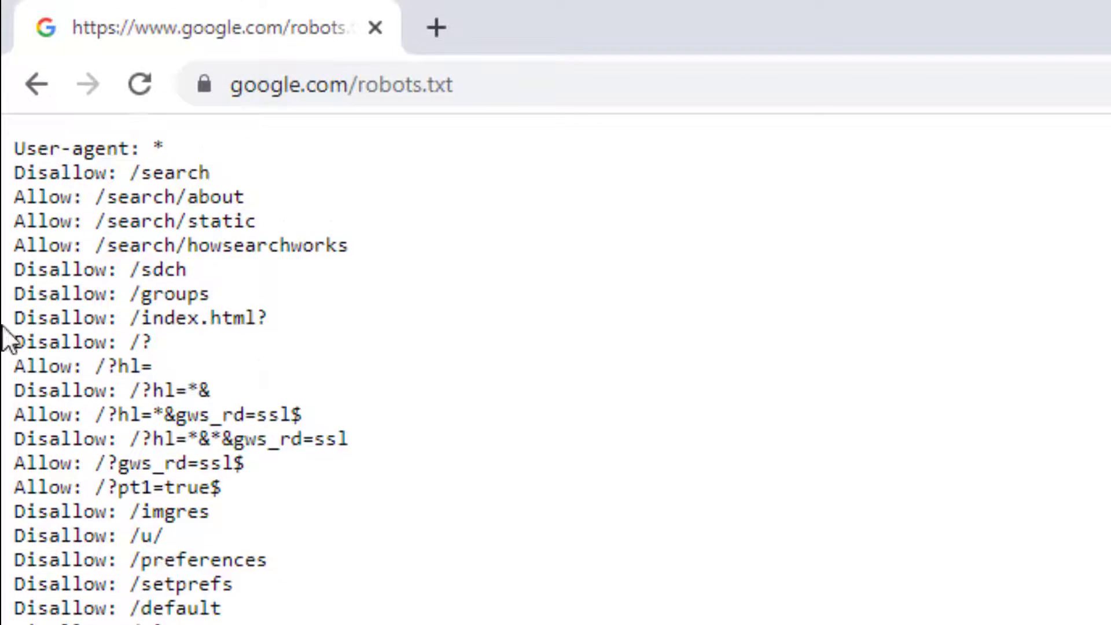
{"action": "left_click_drag", "start_coordinate": [8, 151], "coordinate": [198, 149]}
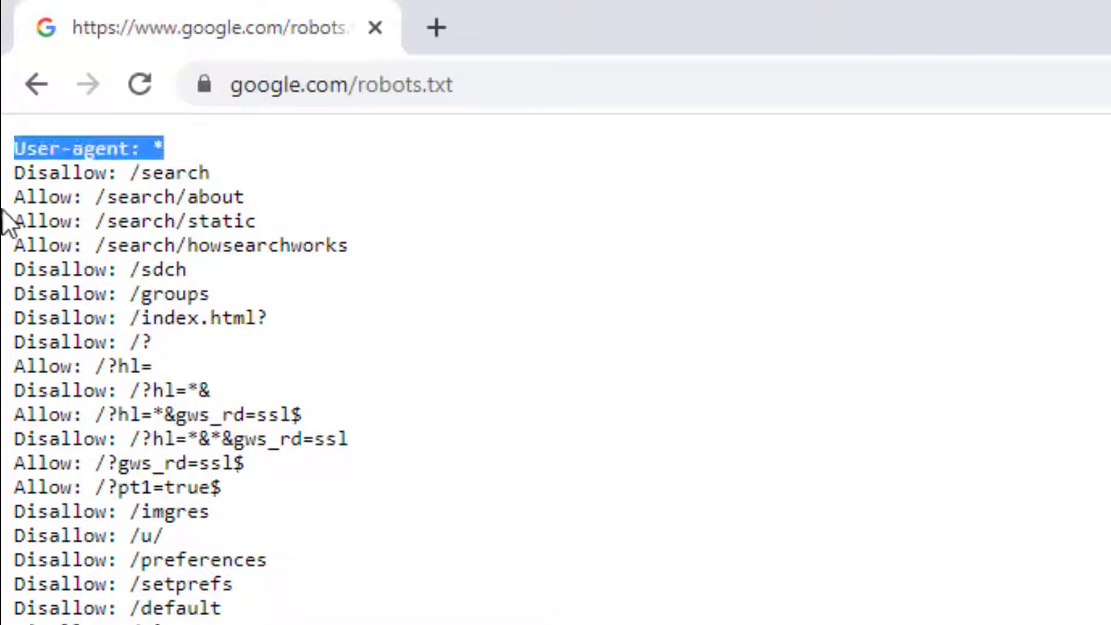
{"action": "left_click_drag", "start_coordinate": [5, 220], "coordinate": [257, 221]}
{"action": "left_click_drag", "start_coordinate": [5, 441], "coordinate": [290, 442]}
{"action": "scroll", "coordinate": [457, 505], "scroll_direction": "down", "scroll_amount": 10}
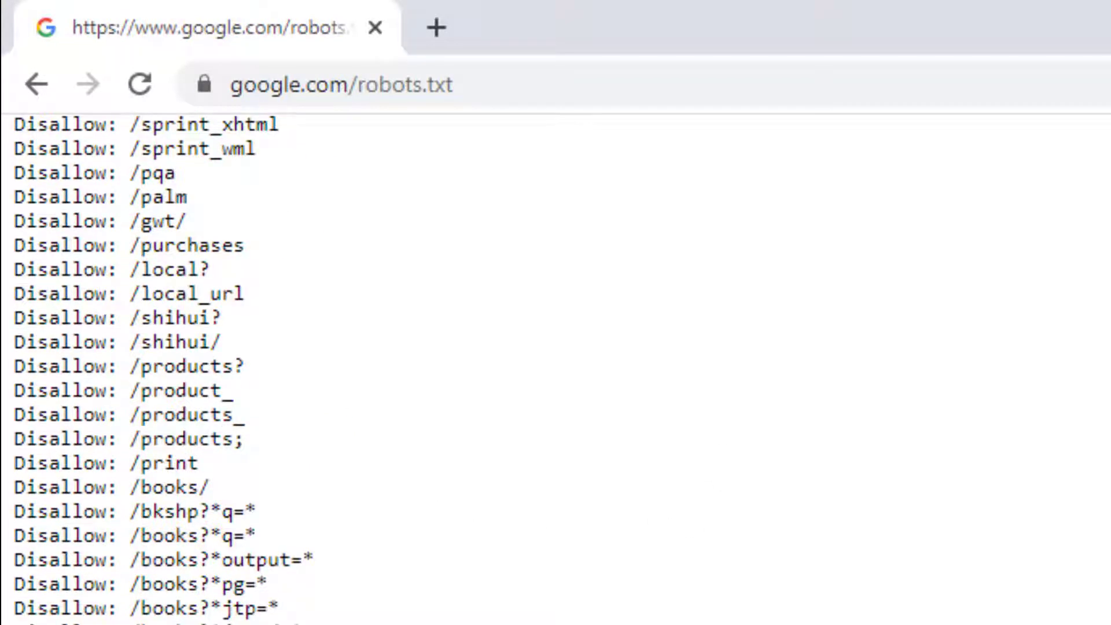
{"action": "scroll", "coordinate": [394, 568], "scroll_direction": "up", "scroll_amount": 10}
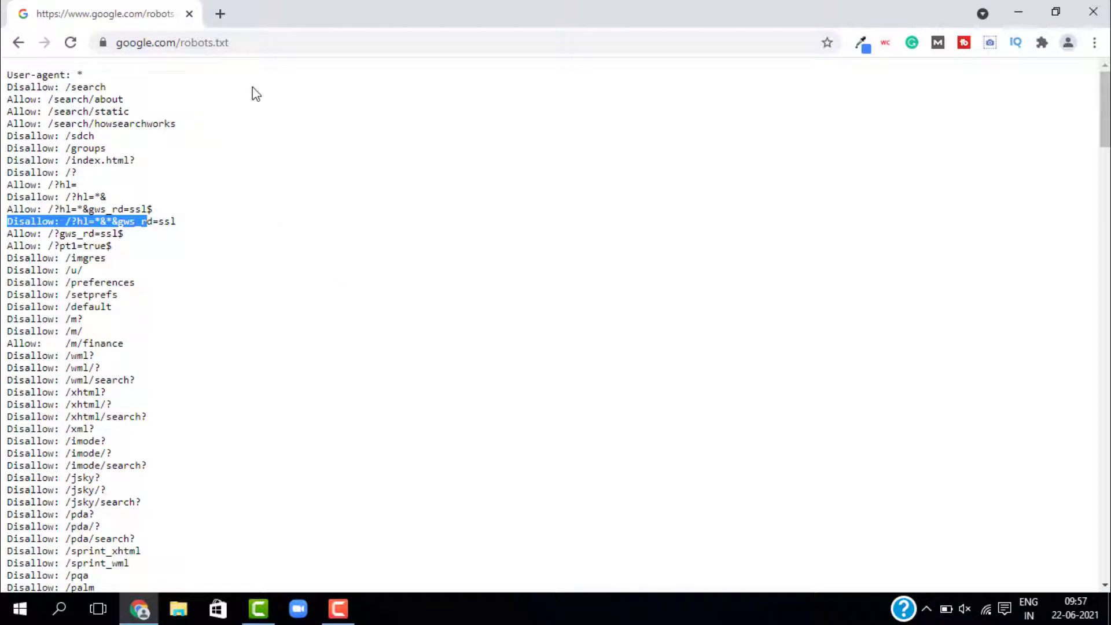
Open the robots file of the Tips With Alam site at tipswithalam.com/robots.txt.
{"action": "left_click", "coordinate": [178, 44]}
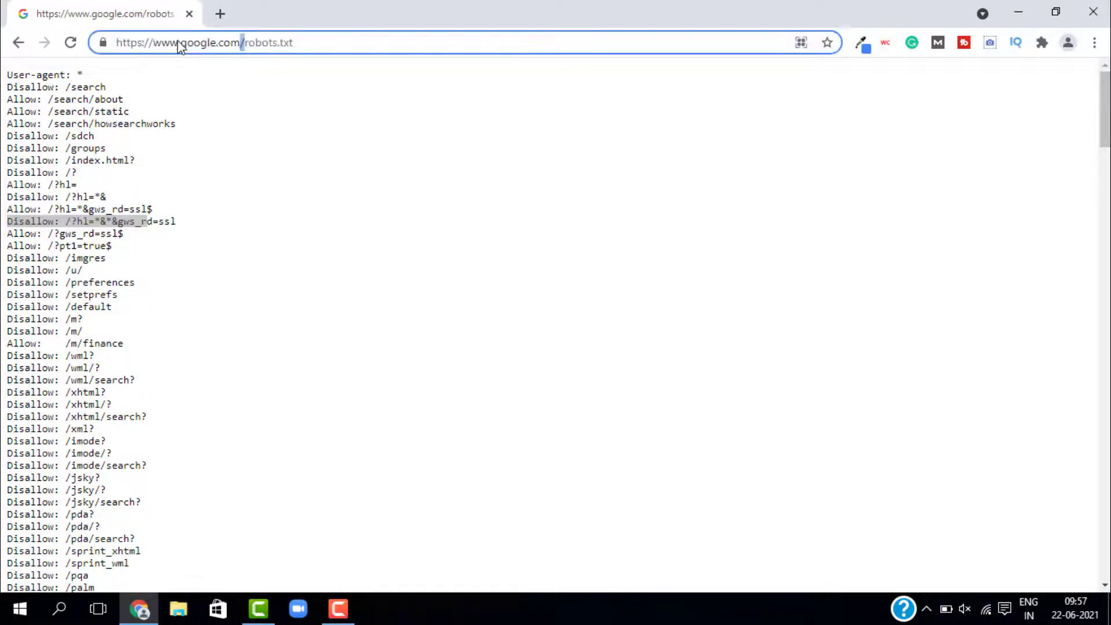
{"action": "key", "text": "ctrl+a"}
{"action": "type", "text": "tips"}
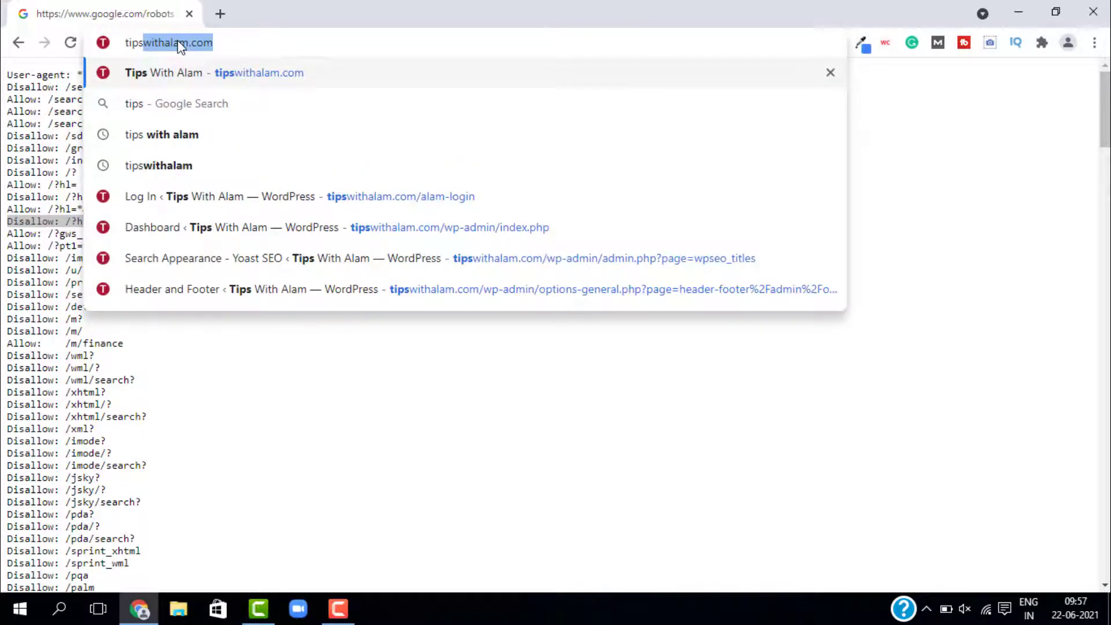
{"action": "key", "text": "Right"}
{"action": "type", "text": "/ro"}
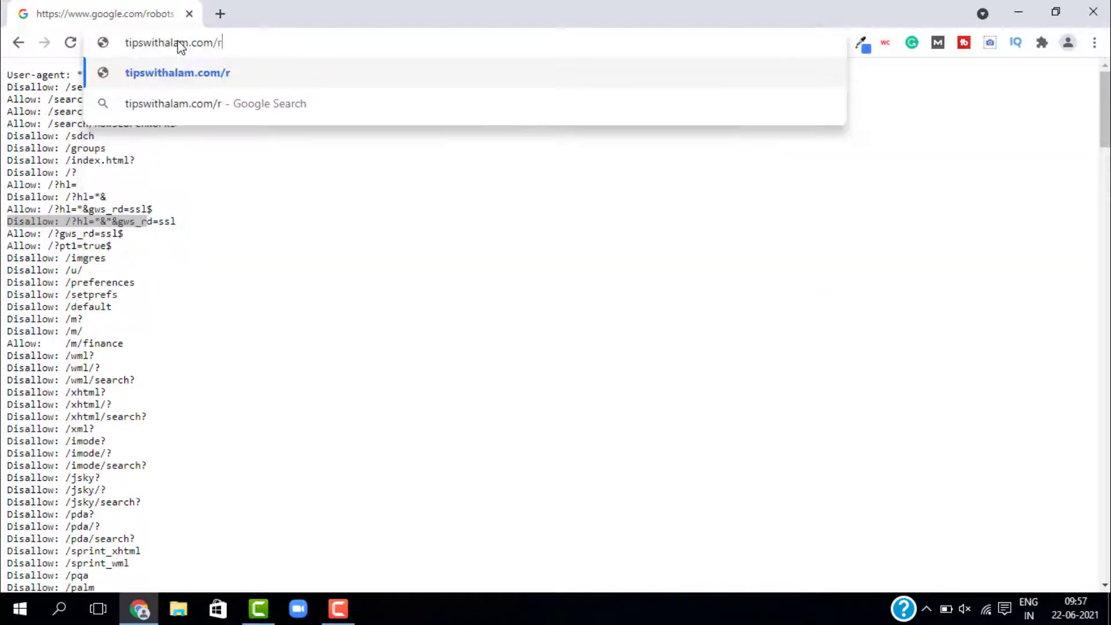
{"action": "type", "text": "bots.t"}
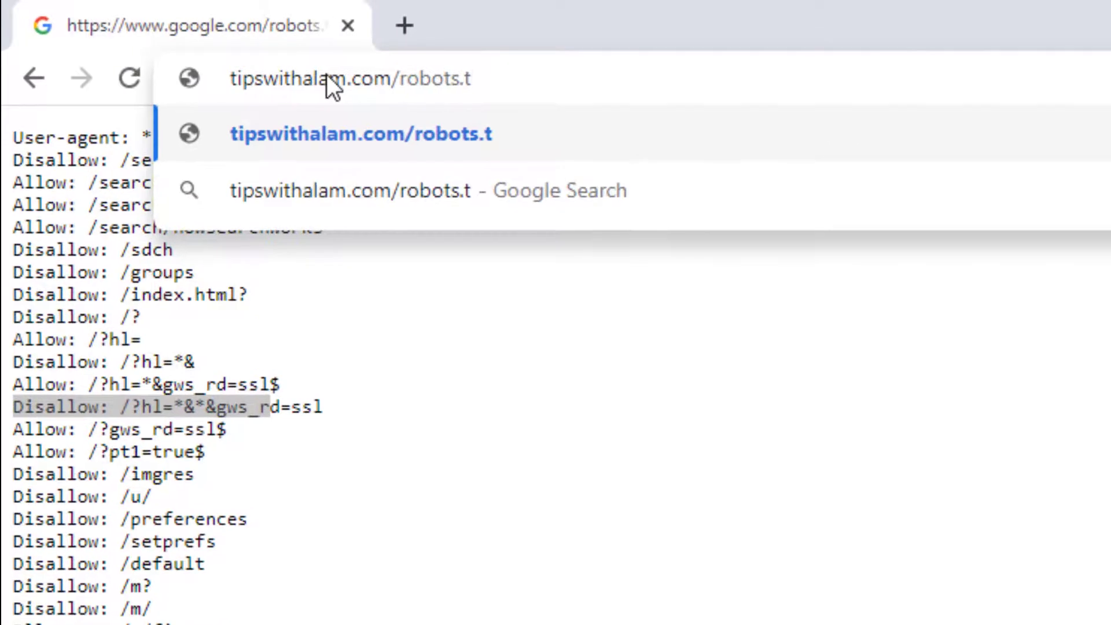
{"action": "type", "text": "xt"}
{"action": "key", "text": "Return"}
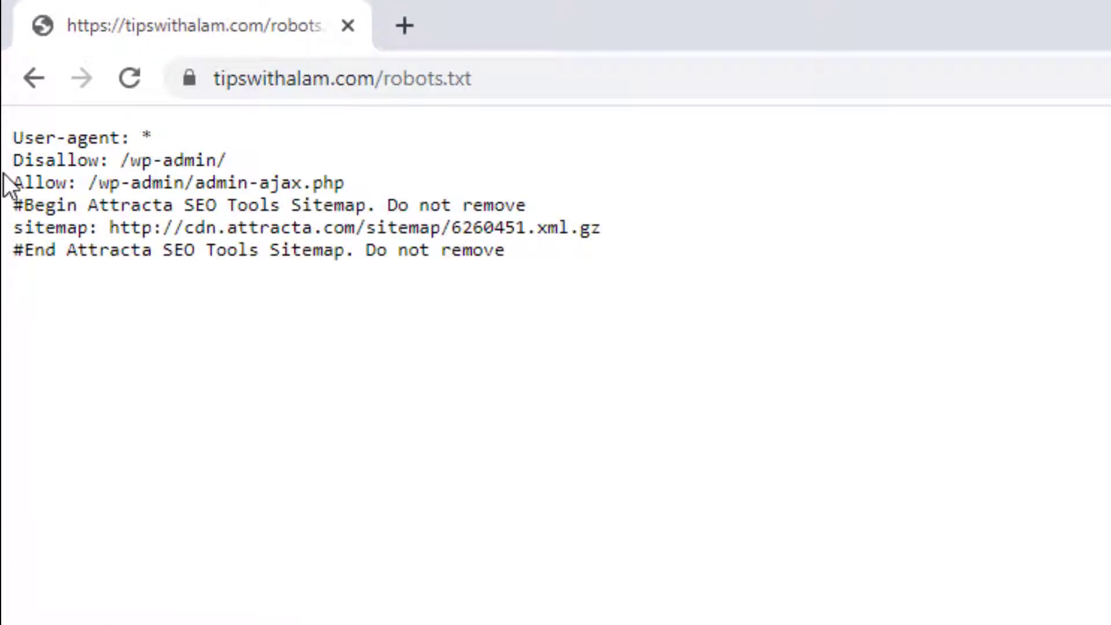
Examine the User-agent line and the wp-admin Disallow rule in the site's robots.txt.
{"action": "mouse_move", "coordinate": [12, 147]}
{"action": "left_mouse_down"}
{"action": "mouse_move", "coordinate": [220, 144]}
{"action": "mouse_move", "coordinate": [241, 154]}
{"action": "left_mouse_up"}
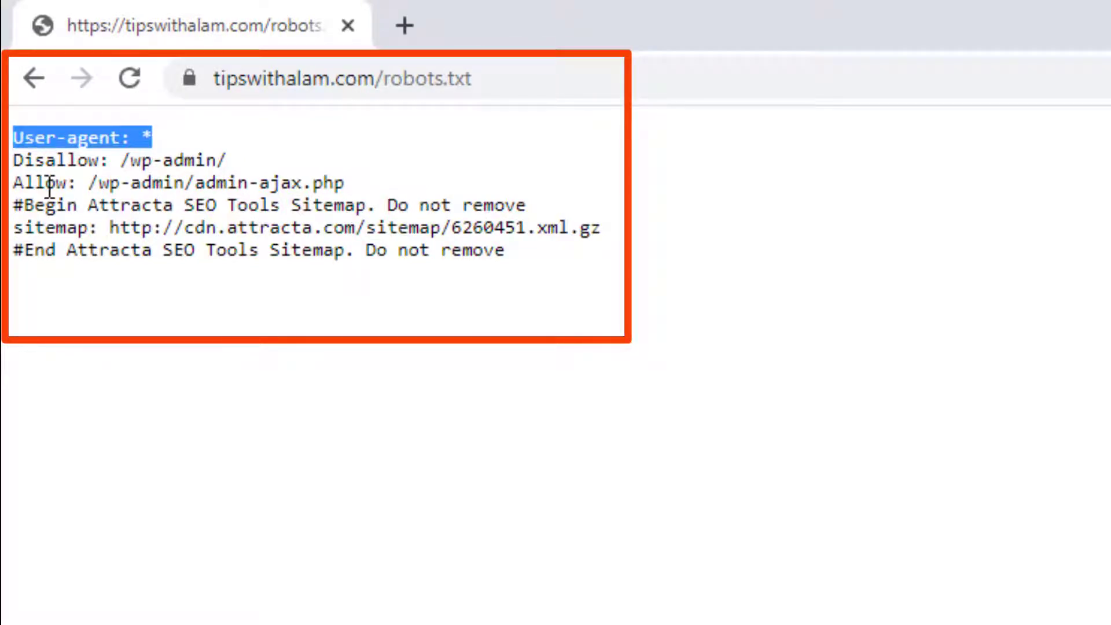
{"action": "left_click", "coordinate": [44, 165]}
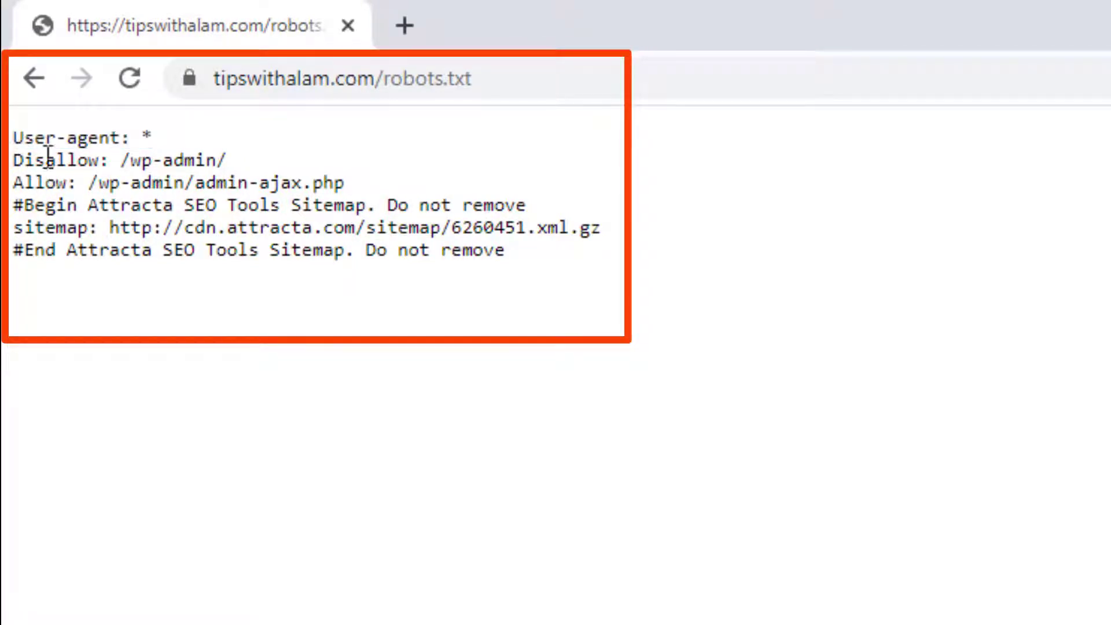
{"action": "double_click", "coordinate": [144, 167]}
{"action": "left_click", "coordinate": [219, 211]}
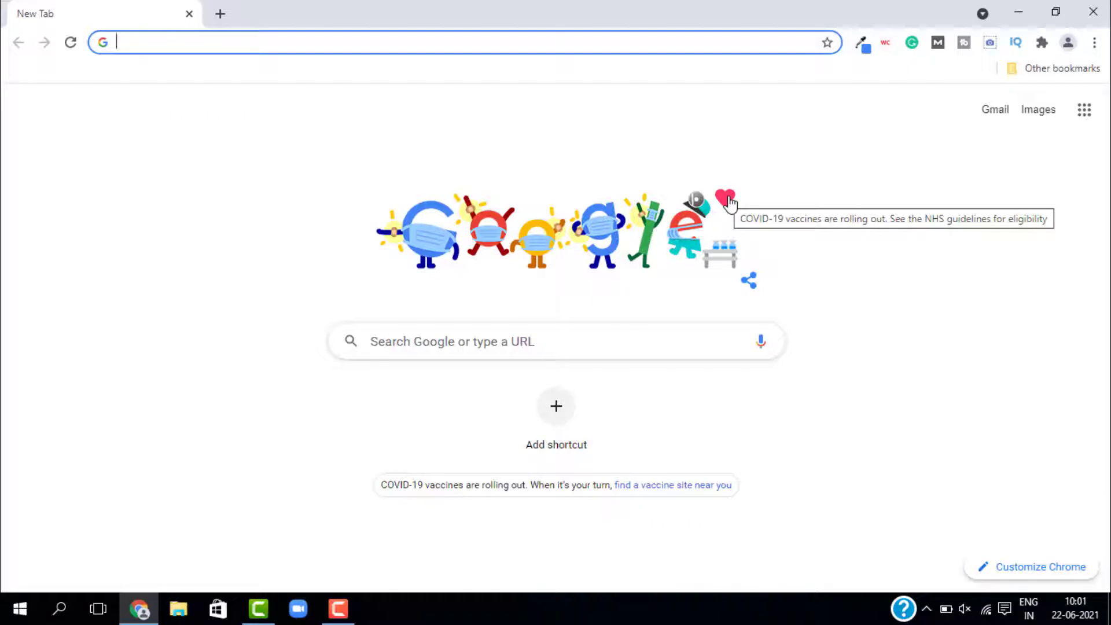
Create a new text document on the desktop, and open it in Notepad to check it before closing it.
{"action": "left_click", "coordinate": [1011, 10]}
{"action": "right_click", "coordinate": [514, 139]}
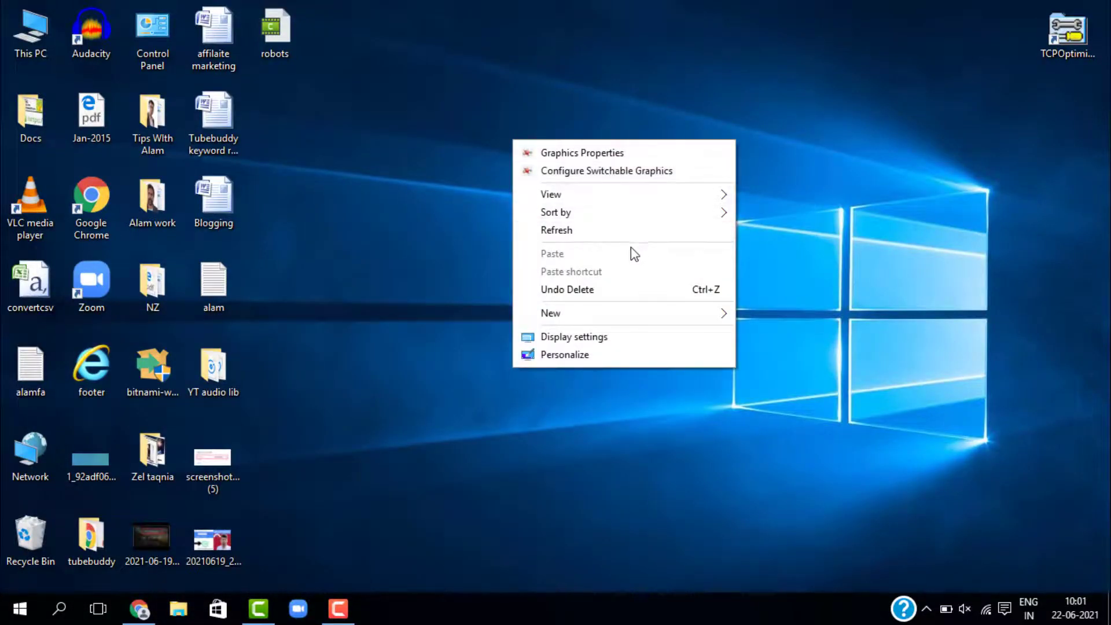
{"action": "mouse_move", "coordinate": [731, 313]}
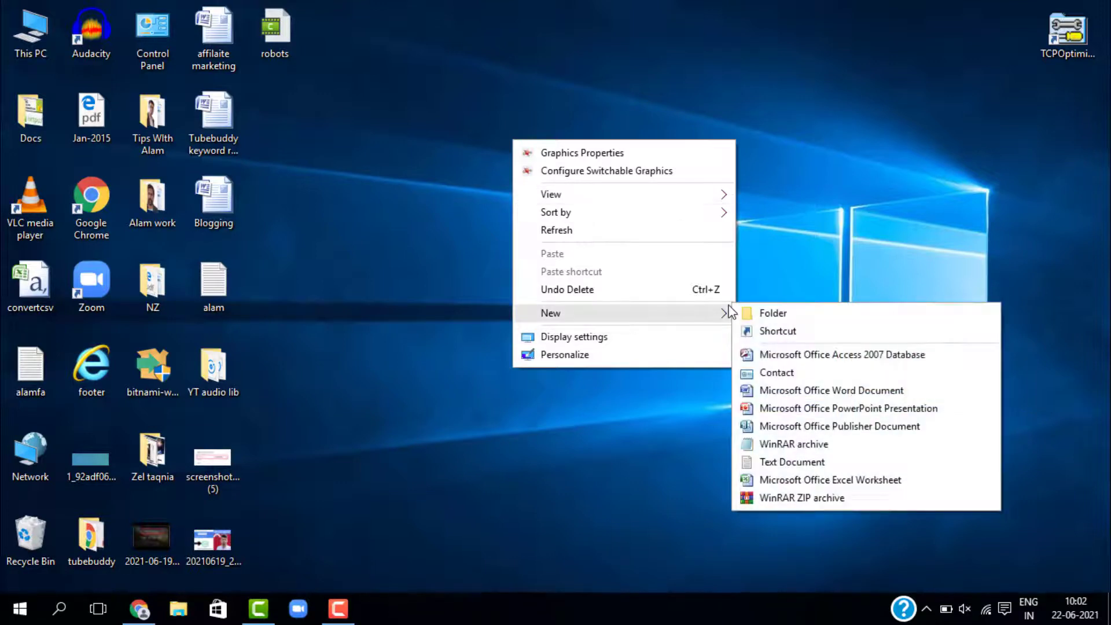
{"action": "left_click", "coordinate": [795, 463]}
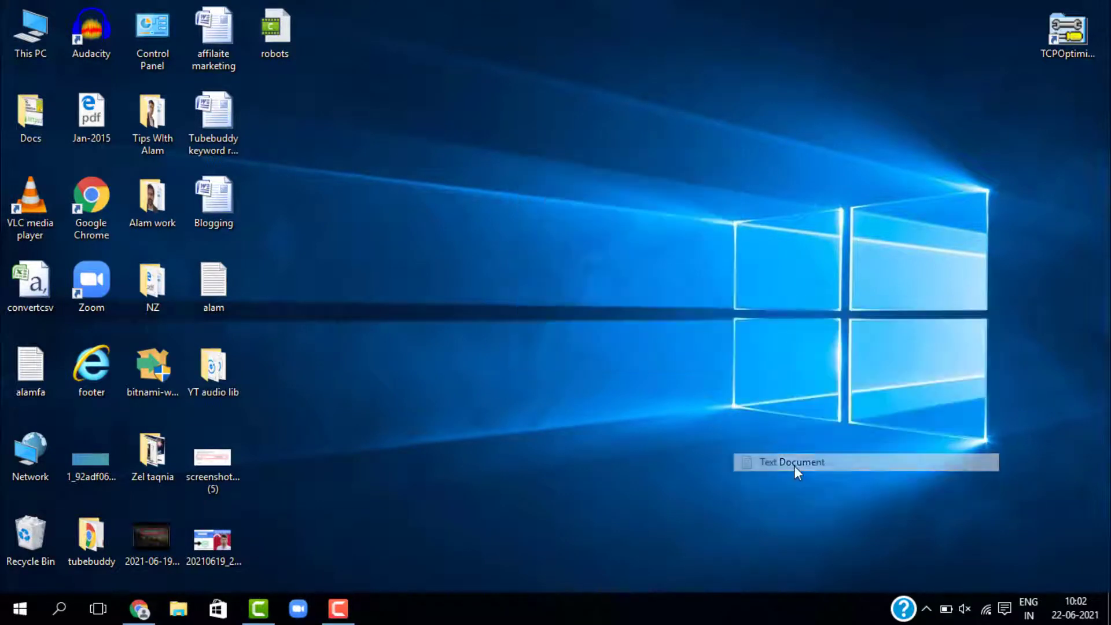
{"action": "left_click", "coordinate": [517, 225]}
{"action": "double_click", "coordinate": [513, 225]}
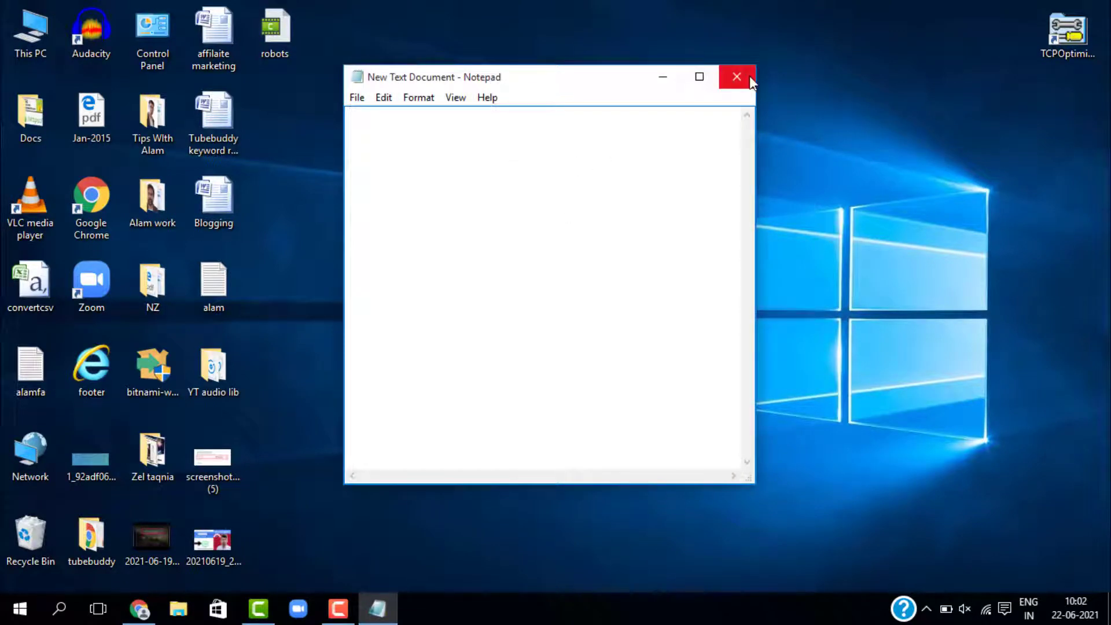
{"action": "left_click", "coordinate": [738, 78]}
Rename the new text document to robots.txt and move its icon to a free spot on the desktop.
{"action": "right_click", "coordinate": [515, 228]}
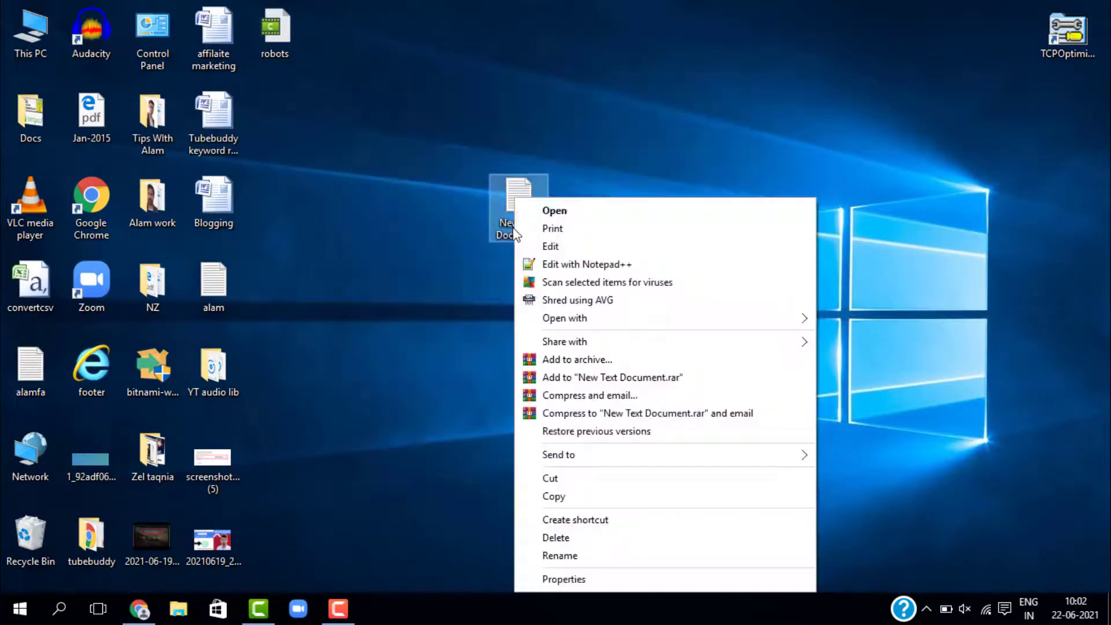
{"action": "left_click", "coordinate": [567, 556]}
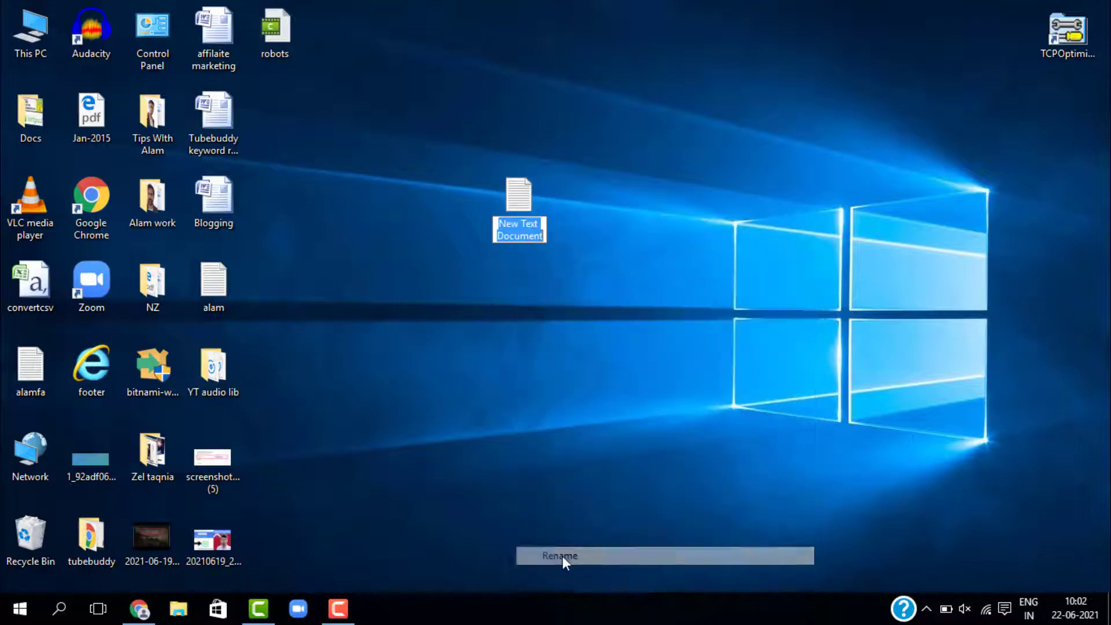
{"action": "type", "text": "robots.txt"}
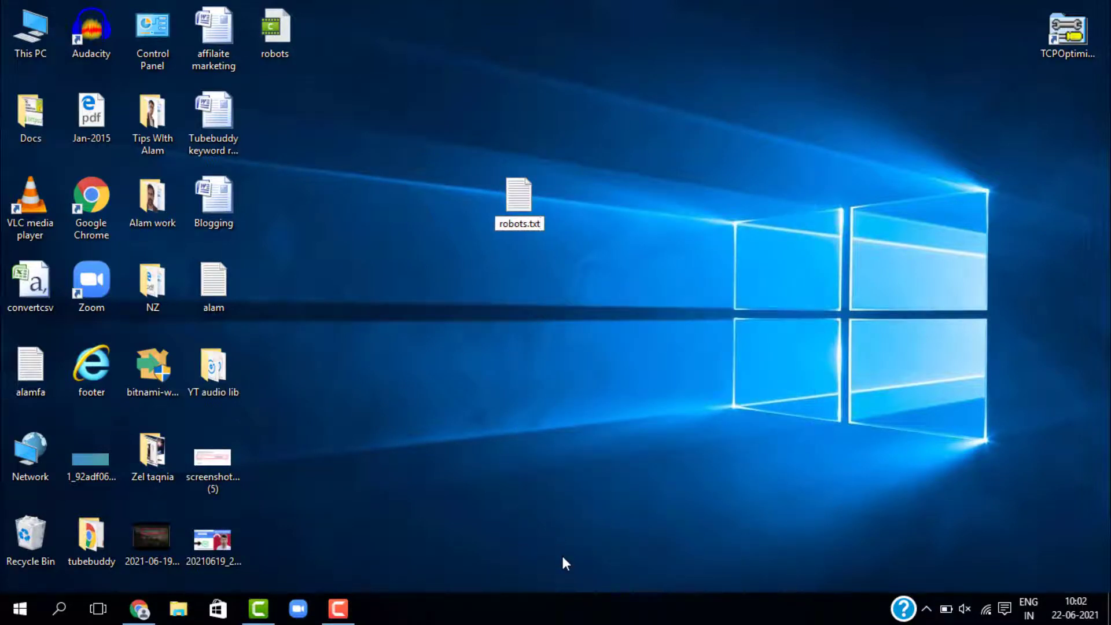
{"action": "key", "text": "Return"}
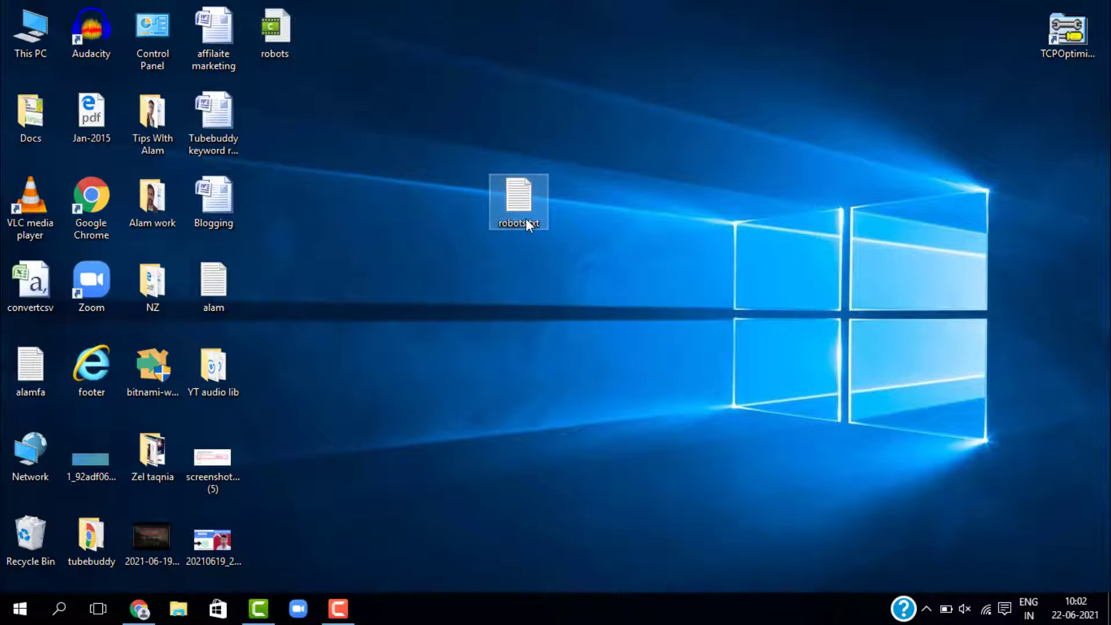
{"action": "left_click", "coordinate": [627, 228]}
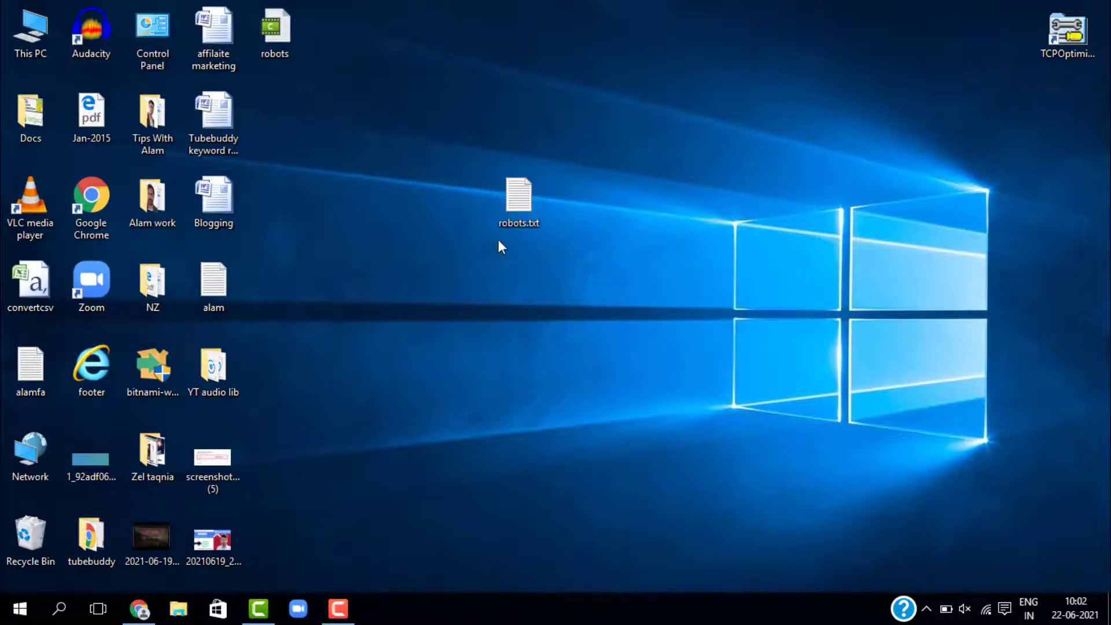
{"action": "left_click_drag", "start_coordinate": [534, 206], "coordinate": [582, 148]}
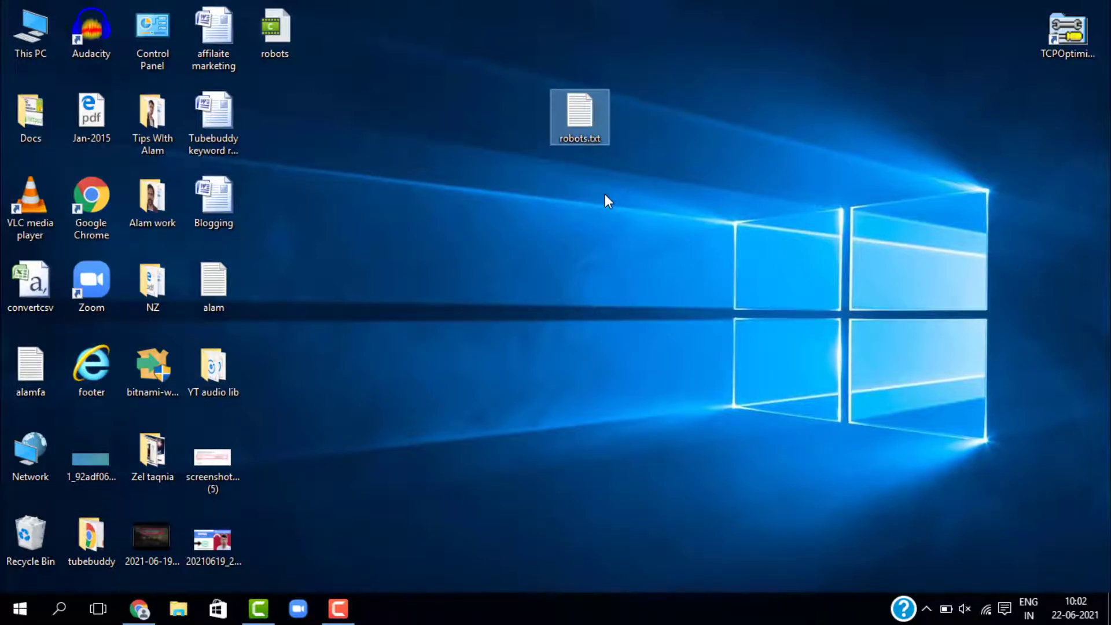
{"action": "left_click_drag", "start_coordinate": [580, 116], "coordinate": [579, 201]}
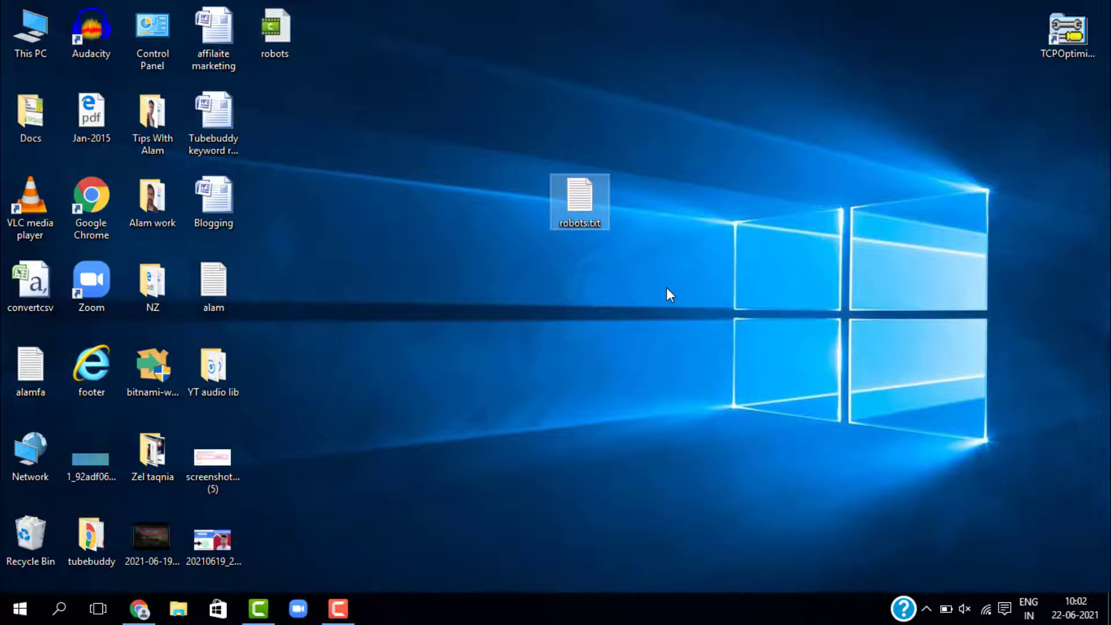
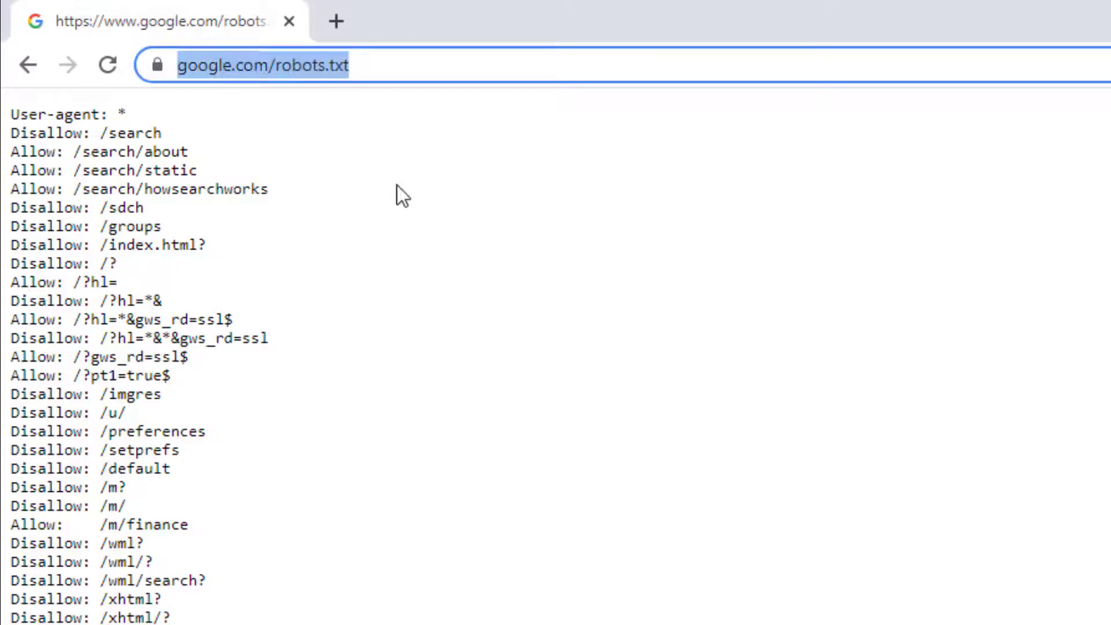
Review the User-agent line in Google's robots.txt and return to the desktop.
{"action": "left_click", "coordinate": [397, 193]}
{"action": "triple_click", "coordinate": [96, 113]}
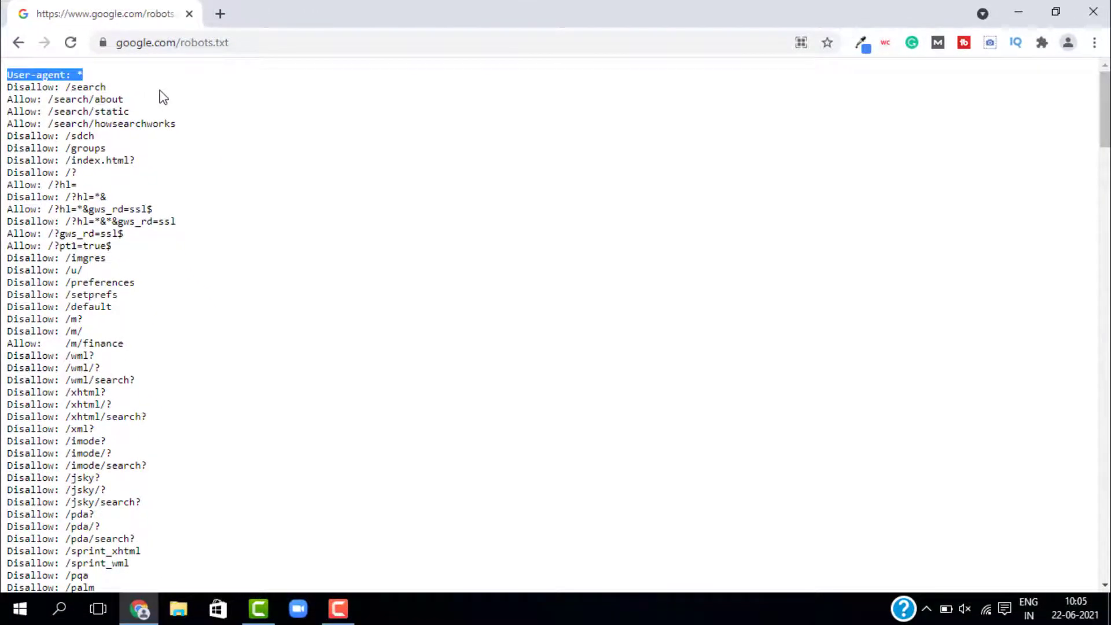
{"action": "left_click", "coordinate": [164, 96]}
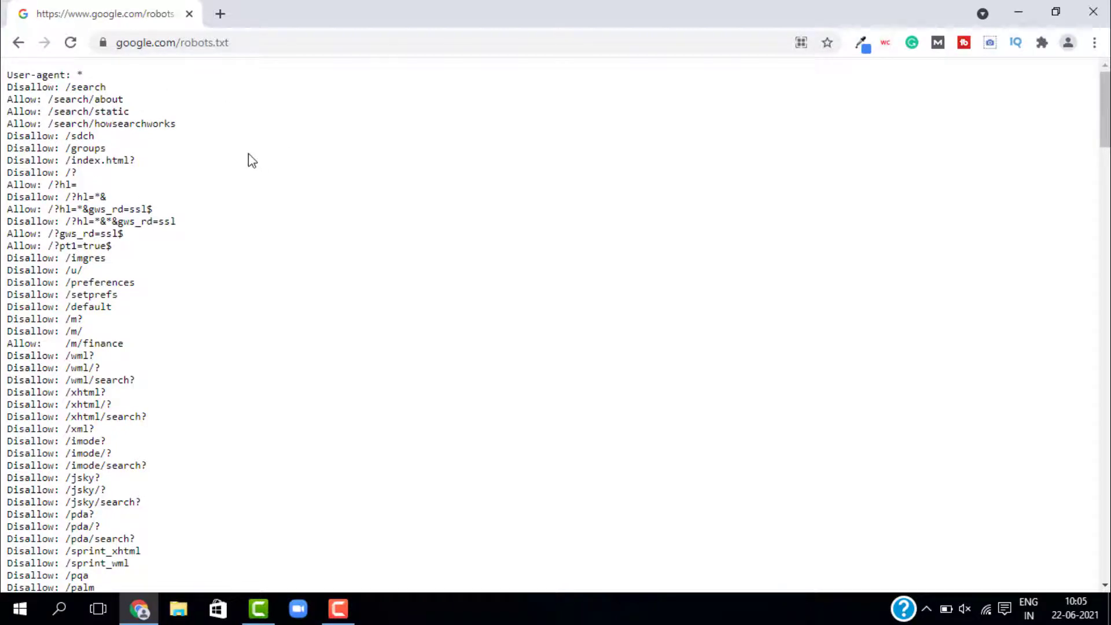
{"action": "key", "text": "super+d"}
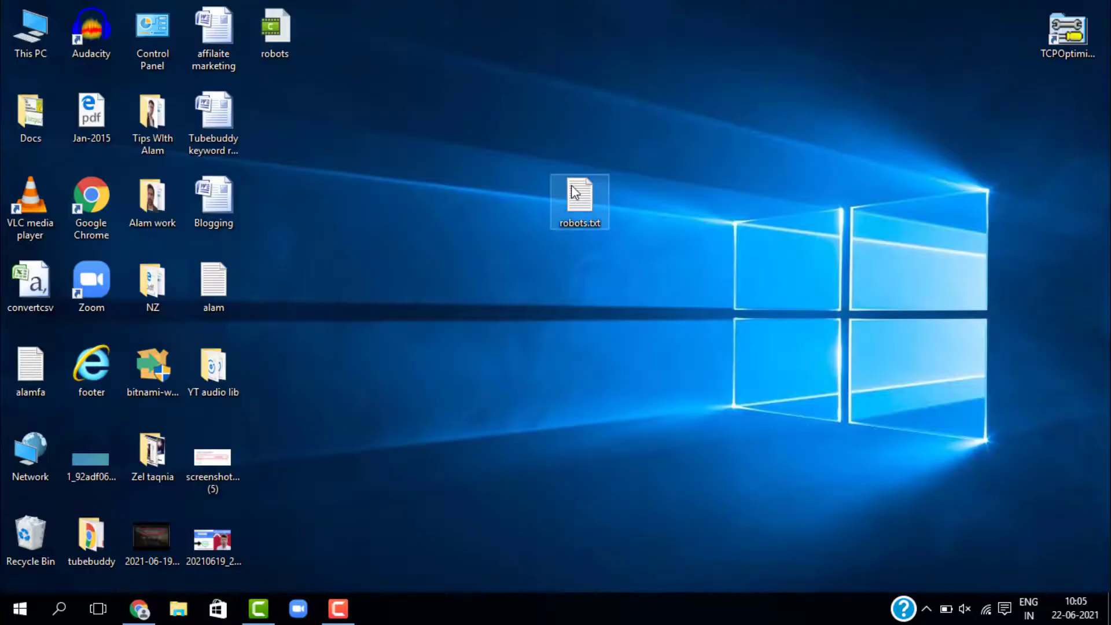
Open robots.txt from the desktop in Notepad and enter "User-agent:" as the first line.
{"action": "double_click", "coordinate": [595, 206]}
{"action": "type", "text": "User"}
{"action": "key", "text": "BackSpace"}
{"action": "key", "text": "BackSpace"}
{"action": "key", "text": "BackSpace"}
{"action": "key", "text": "BackSpace"}
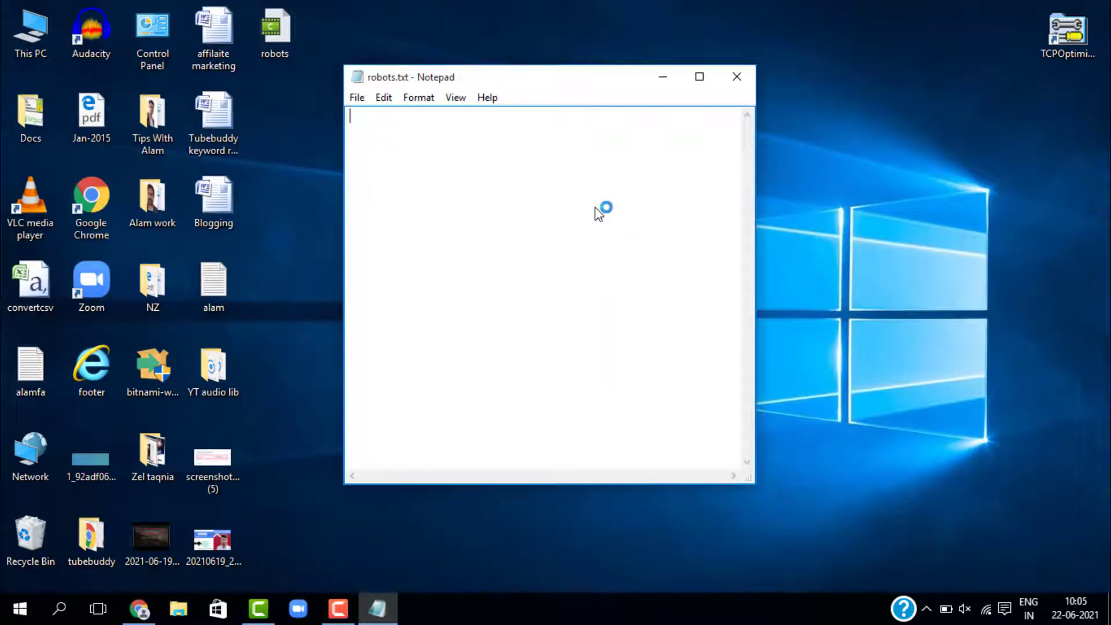
{"action": "type", "text": "User"}
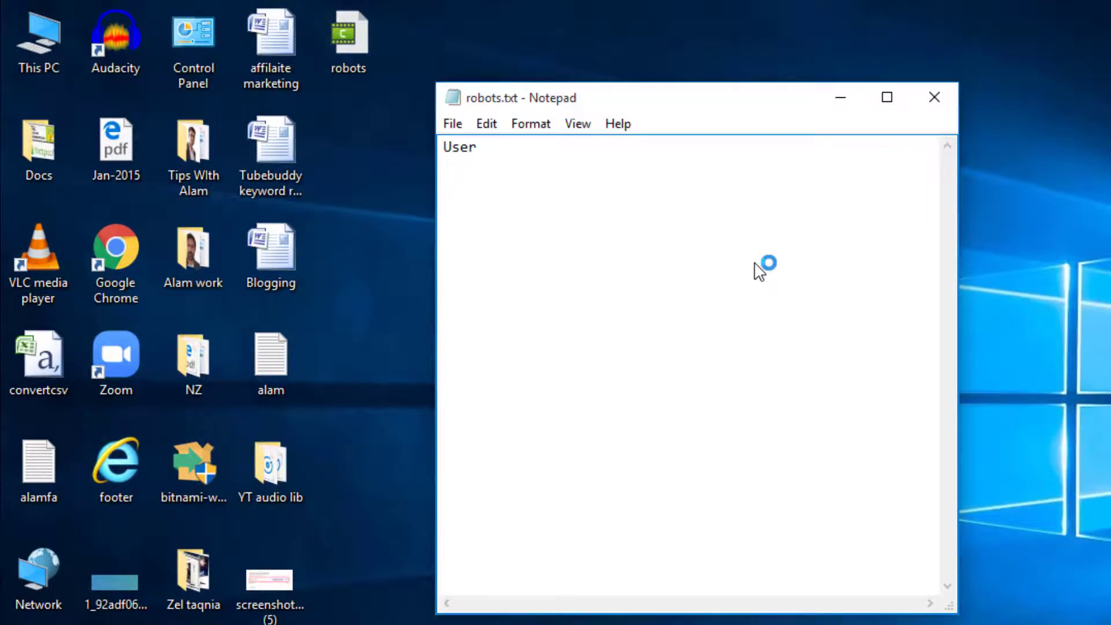
{"action": "type", "text": "-agent:"}
Try googlebot and bingbot as sample User-agent values and clear them again.
{"action": "type", "text": "goobot"}
{"action": "key", "text": "BackSpace"}
{"action": "key", "text": "BackSpace"}
{"action": "key", "text": "BackSpace"}
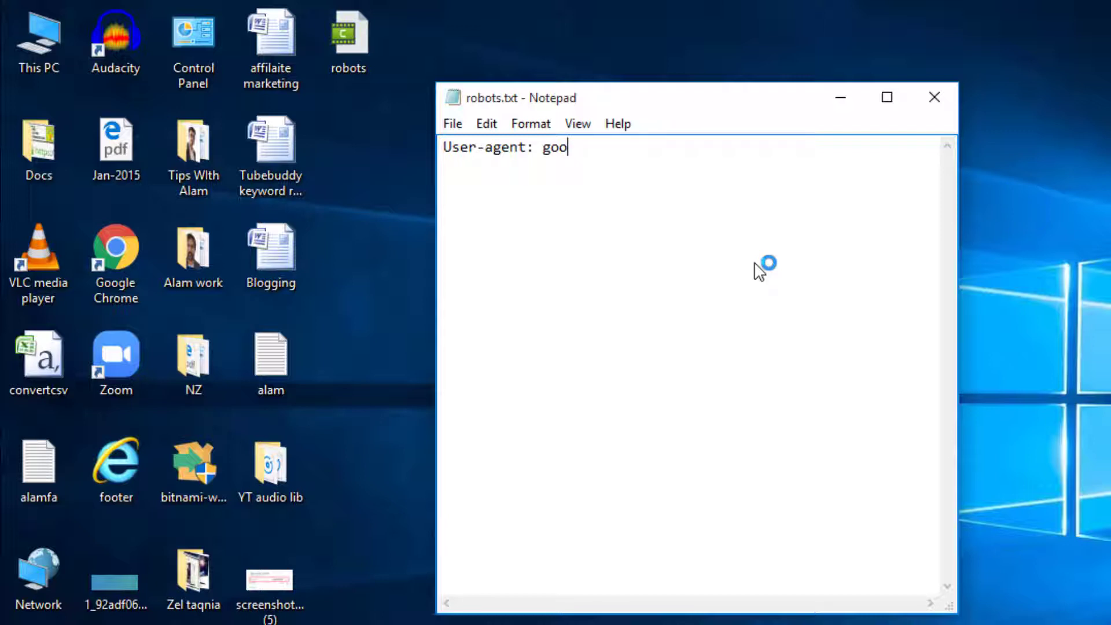
{"action": "type", "text": "glebot"}
{"action": "key", "text": "BackSpace"}
{"action": "key", "text": "BackSpace"}
{"action": "key", "text": "BackSpace"}
{"action": "key", "text": "BackSpace"}
{"action": "key", "text": "BackSpace"}
{"action": "key", "text": "BackSpace"}
{"action": "key", "text": "BackSpace"}
{"action": "key", "text": "BackSpace"}
{"action": "key", "text": "BackSpace"}
{"action": "type", "text": "bingbot"}
{"action": "key", "text": "BackSpace"}
{"action": "key", "text": "BackSpace"}
{"action": "key", "text": "BackSpace"}
{"action": "key", "text": "BackSpace"}
{"action": "key", "text": "BackSpace"}
{"action": "key", "text": "BackSpace"}
{"action": "key", "text": "BackSpace"}
{"action": "type", "text": "msb"}
{"action": "key", "text": "BackSpace"}
{"action": "key", "text": "BackSpace"}
{"action": "key", "text": "BackSpace"}
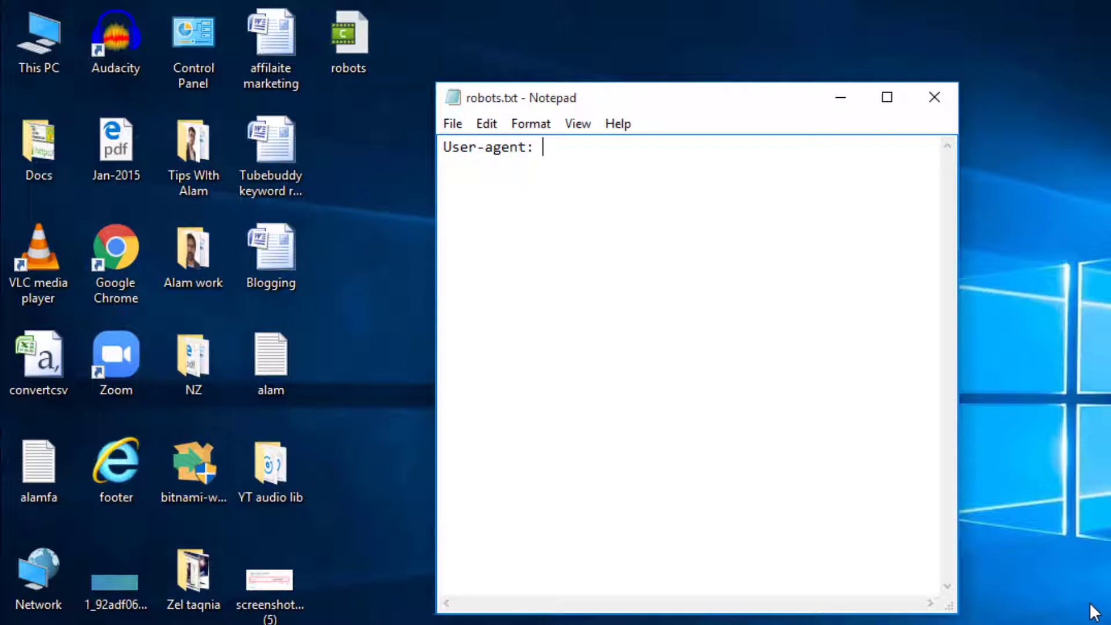
Set the User-agent value to * and start a "Disallow:" line below it.
{"action": "type", "text": "*"}
{"action": "key", "text": "Return"}
{"action": "type", "text": "Dis"}
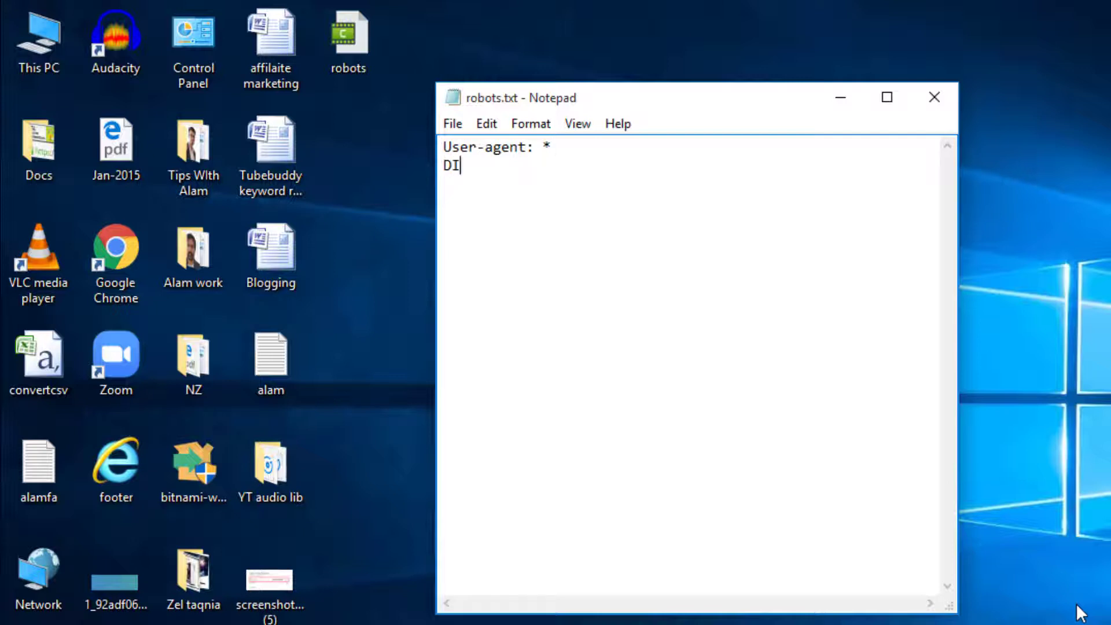
{"action": "key", "text": "BackSpace"}
{"action": "key", "text": "BackSpace"}
{"action": "type", "text": "isallow:"}
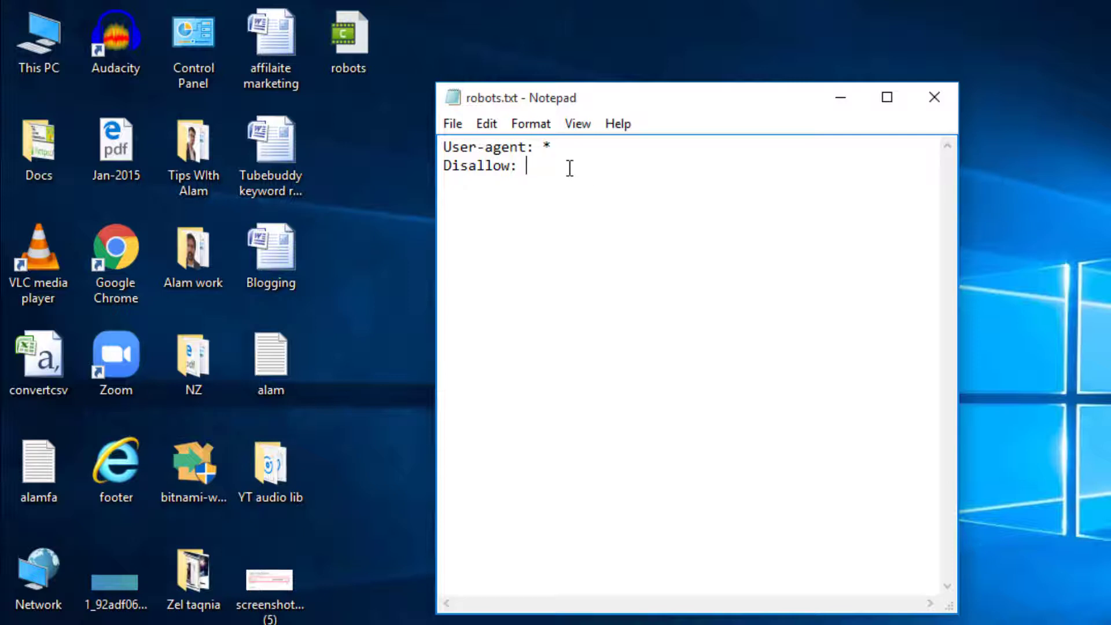
Complete the Disallow rule with the path /contact-us/.
{"action": "left_click_drag", "start_coordinate": [451, 165], "coordinate": [513, 164]}
{"action": "left_click", "coordinate": [596, 172]}
{"action": "type", "text": "/contacct"}
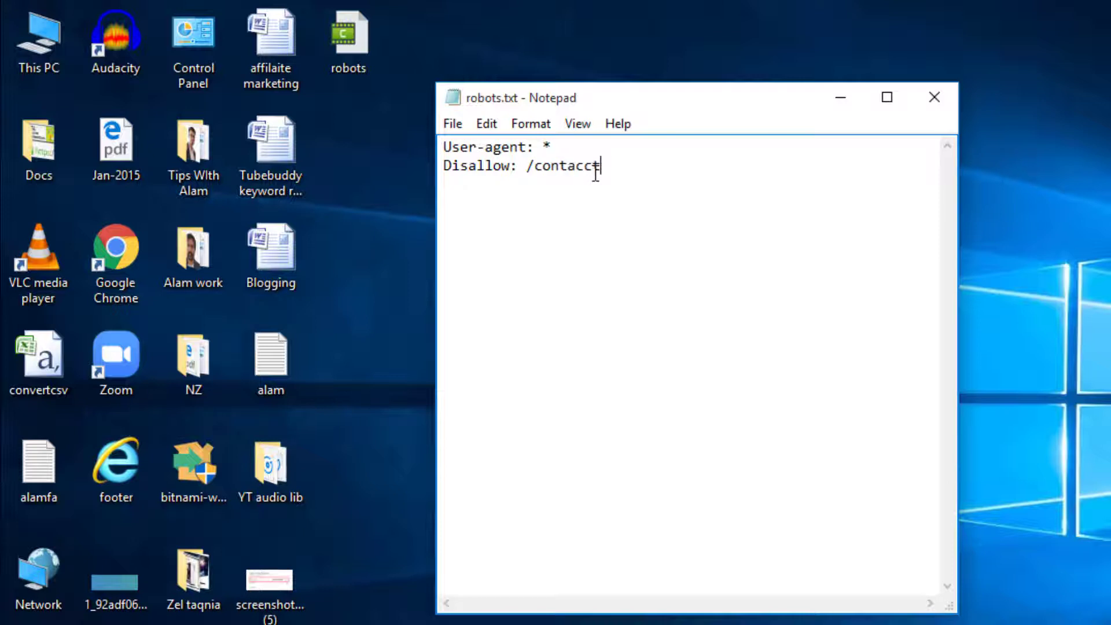
{"action": "key", "text": "BackSpace"}
{"action": "key", "text": "BackSpace"}
{"action": "type", "text": "t-us/"}
Copy the Disallow directive to a new line and give it the path /thank-you/.
{"action": "key", "text": "Return"}
{"action": "left_click_drag", "start_coordinate": [634, 165], "coordinate": [443, 167]}
{"action": "key", "text": "ctrl+c"}
{"action": "left_click", "coordinate": [647, 157]}
{"action": "key", "text": "ctrl+v"}
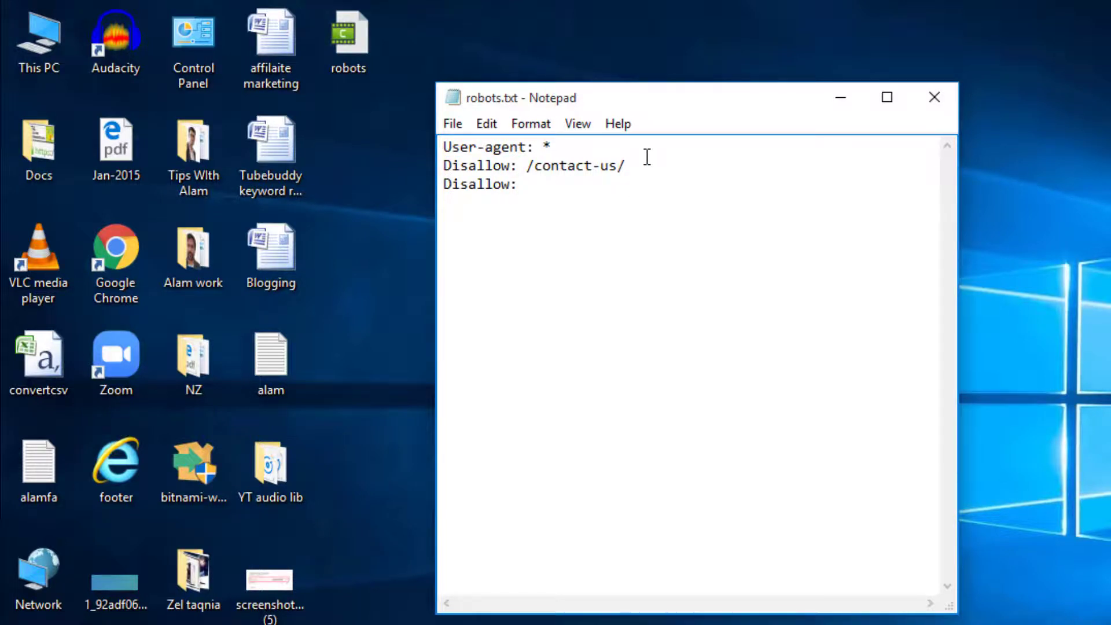
{"action": "type", "text": "/"}
{"action": "key", "text": "BackSpace"}
{"action": "type", "text": "/thank-you/"}
{"action": "key", "text": "Return"}
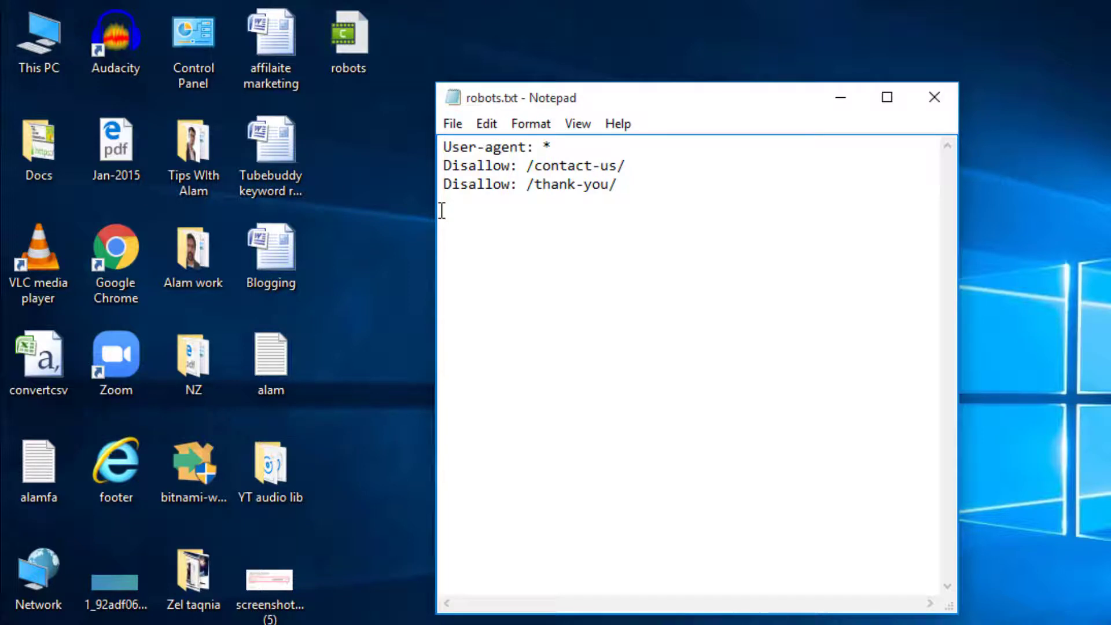
Add the line "Noindex: /thankyou/" below the Disallow rules and return to the desktop.
{"action": "key", "text": "Return"}
{"action": "key", "text": "BackSpace"}
{"action": "key", "text": "BackSpace"}
{"action": "type", "text": "Noindex: /thankyou?"}
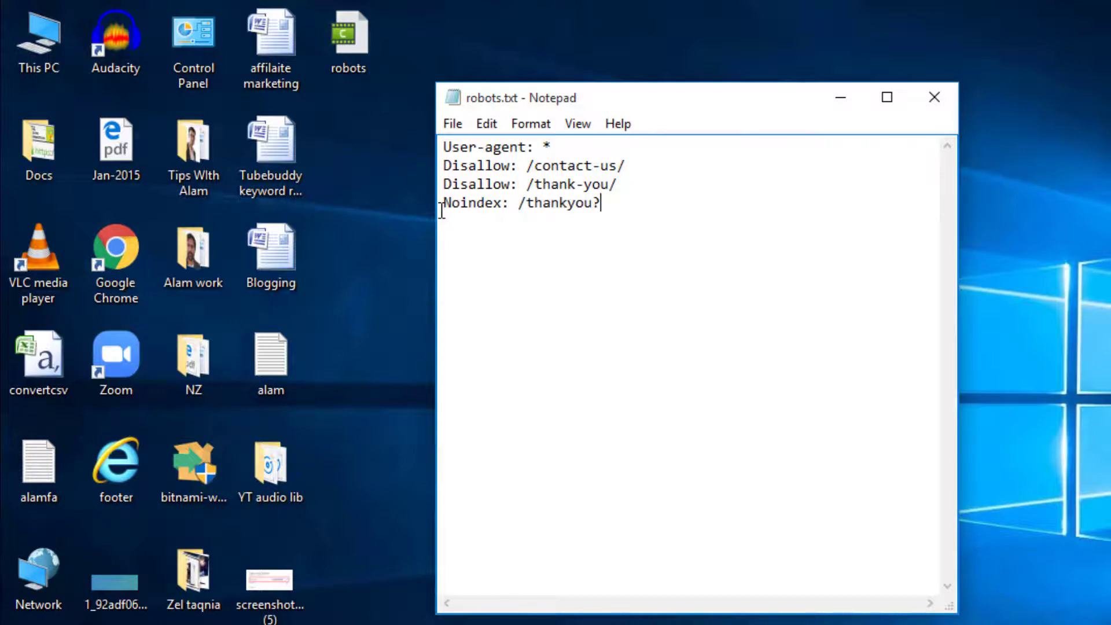
{"action": "key", "text": "BackSpace"}
{"action": "type", "text": "/"}
{"action": "key", "text": "Return"}
{"action": "key", "text": "alt+F4"}
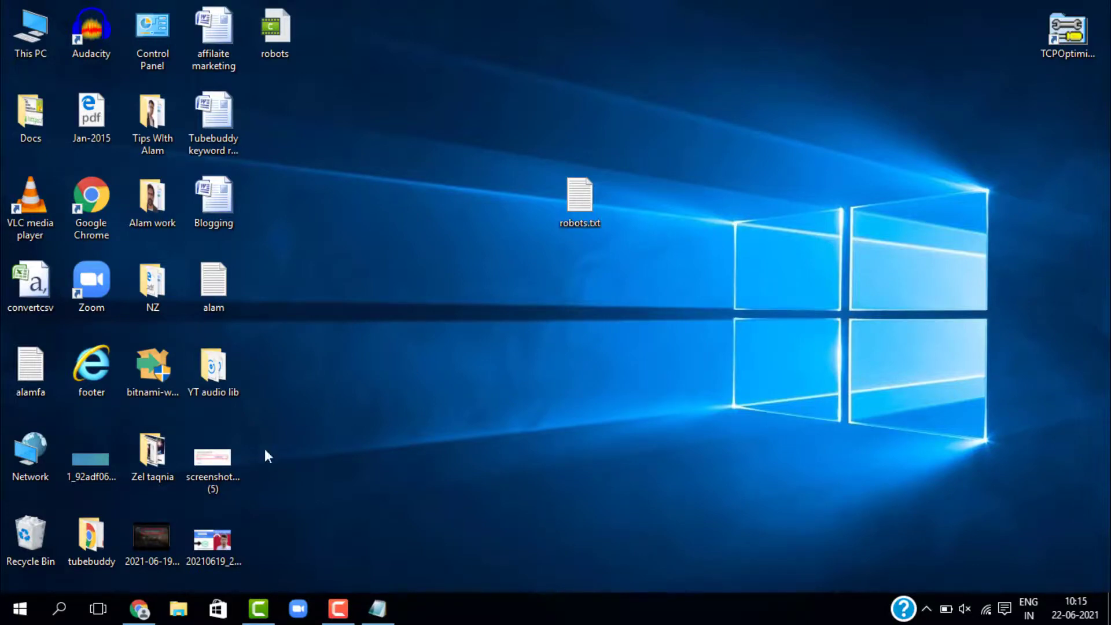
Switch to Chrome, go from the hosting client area to the cPanel File Manager, and open the public_html folder.
{"action": "left_click", "coordinate": [153, 617]}
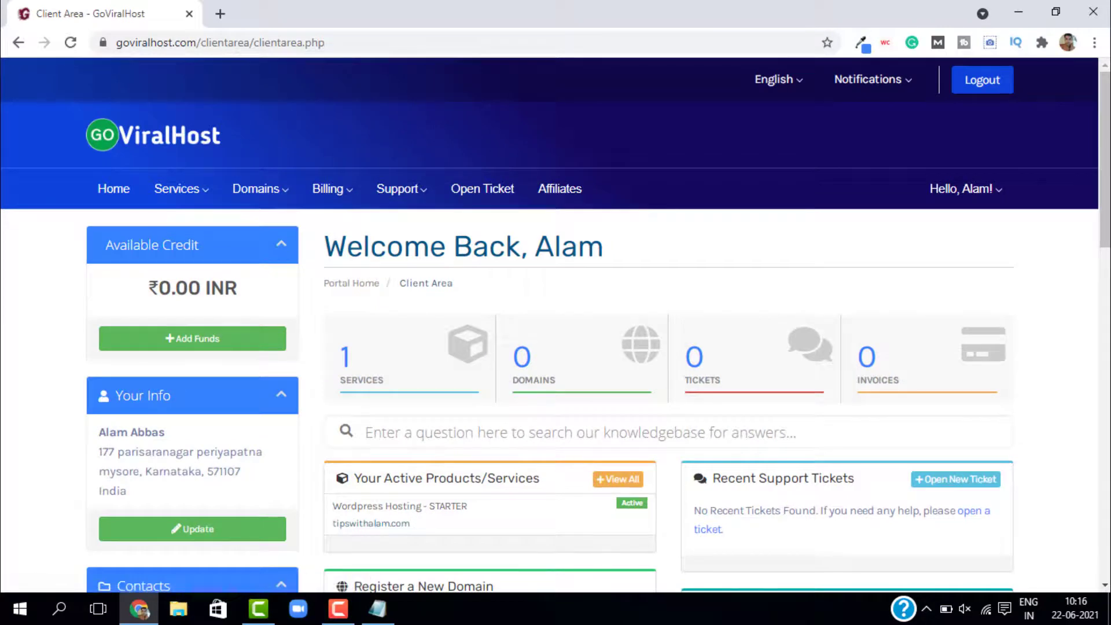
{"action": "scroll", "coordinate": [356, 459], "scroll_direction": "down", "scroll_amount": 8}
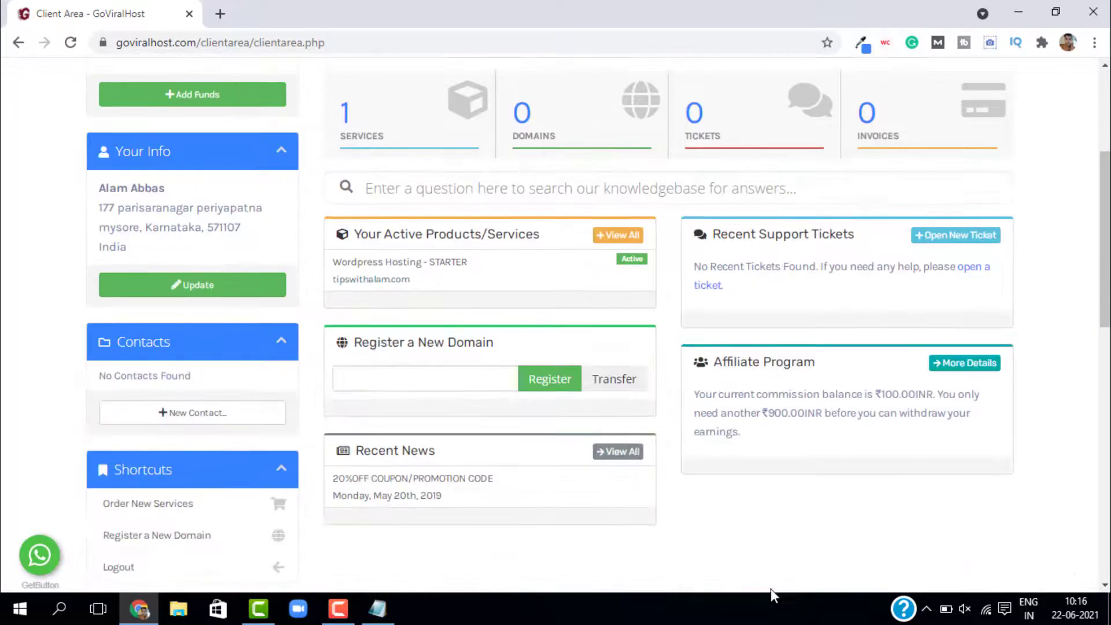
{"action": "scroll", "coordinate": [312, 380], "scroll_direction": "up", "scroll_amount": 4}
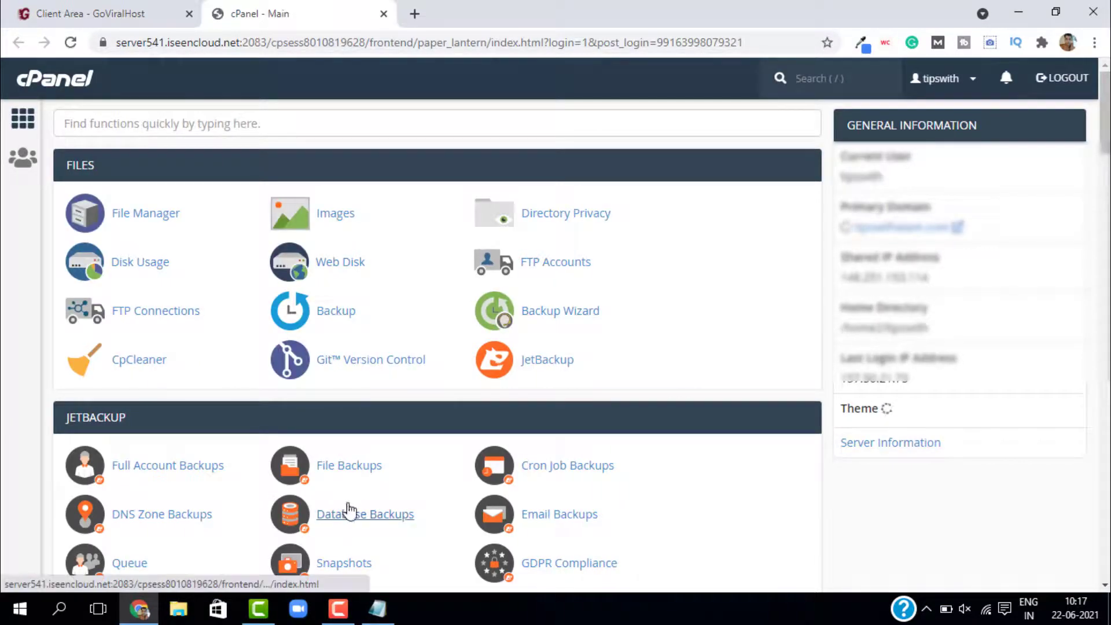
{"action": "left_click", "coordinate": [163, 215]}
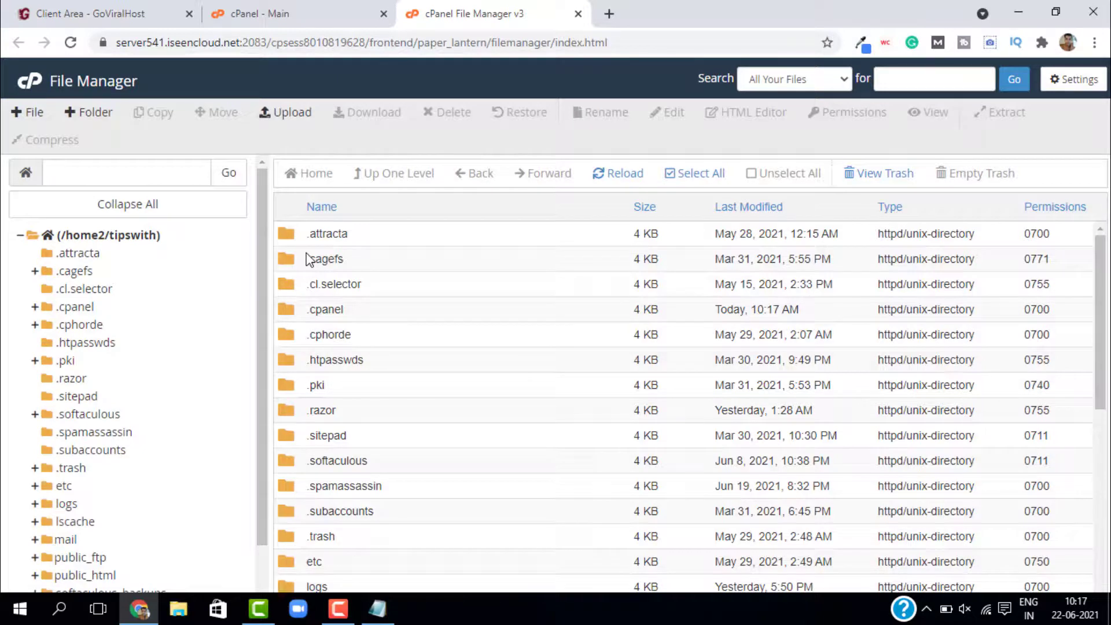
{"action": "scroll", "coordinate": [130, 353], "scroll_direction": "down", "scroll_amount": 1}
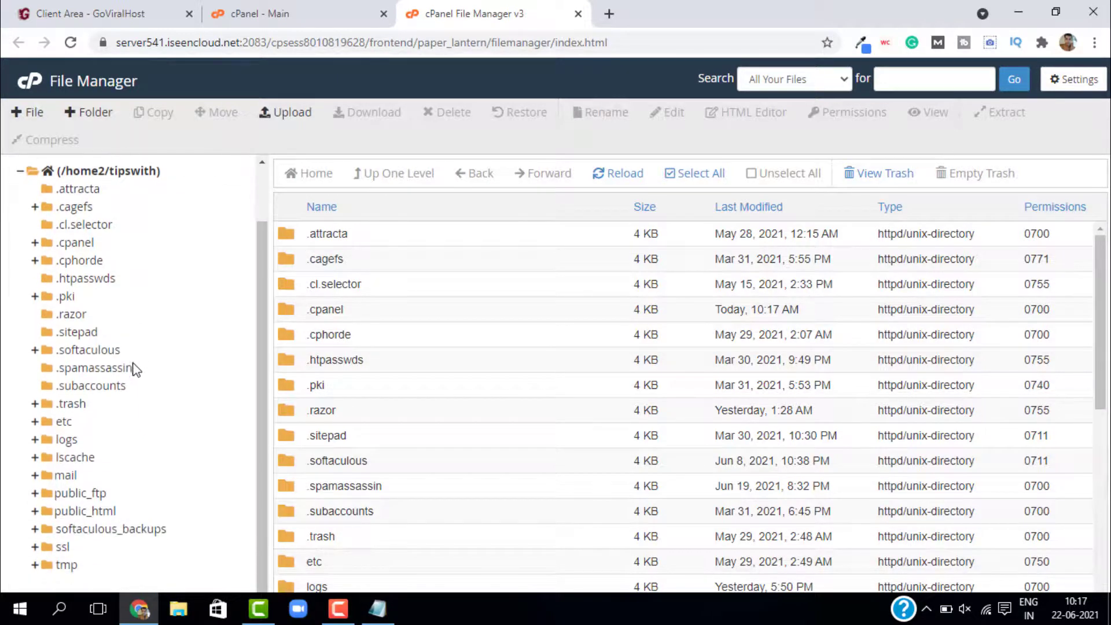
{"action": "left_click", "coordinate": [93, 516]}
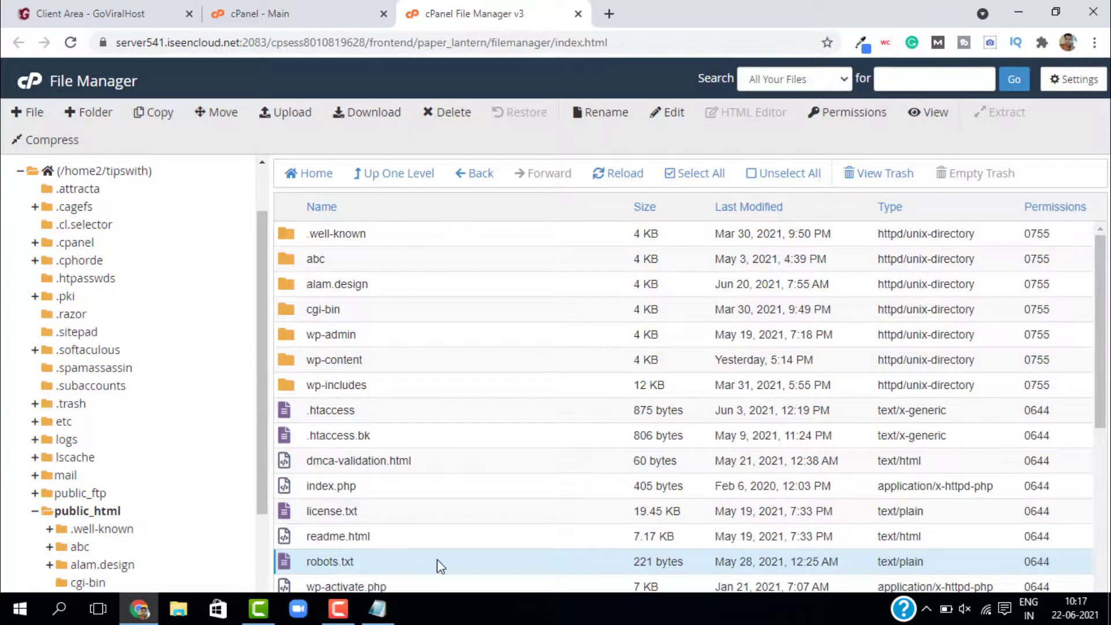
Select the existing robots.txt in public_html, open the upload page, and choose robots.txt from the desktop as the file to upload.
{"action": "scroll", "coordinate": [437, 559], "scroll_direction": "down", "scroll_amount": 3}
{"action": "left_click", "coordinate": [347, 399]}
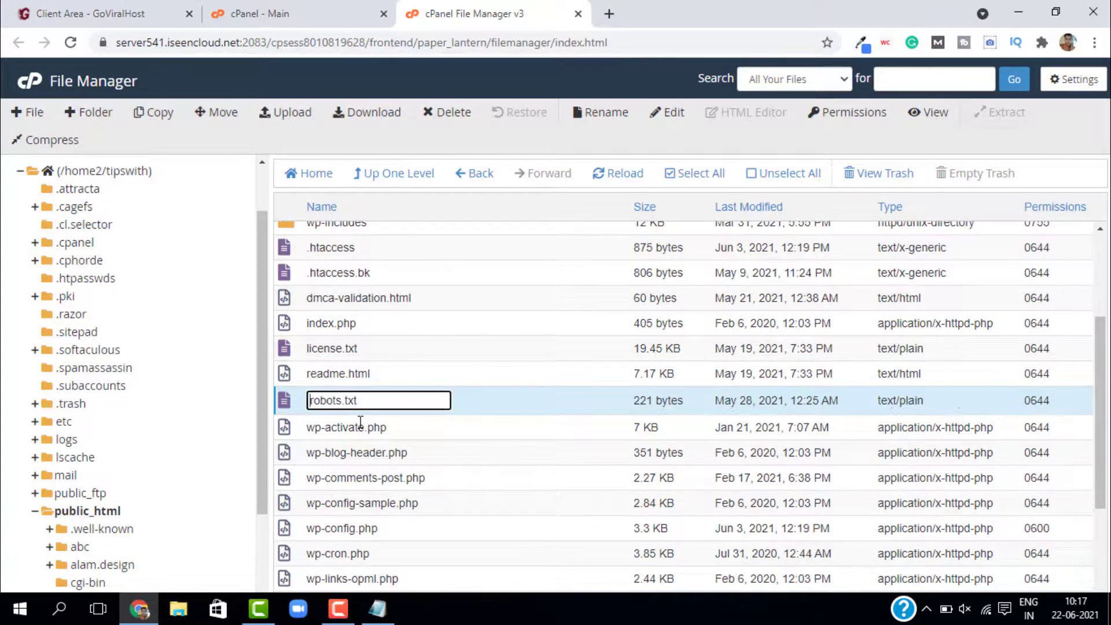
{"action": "left_click", "coordinate": [359, 423]}
{"action": "left_click", "coordinate": [349, 405]}
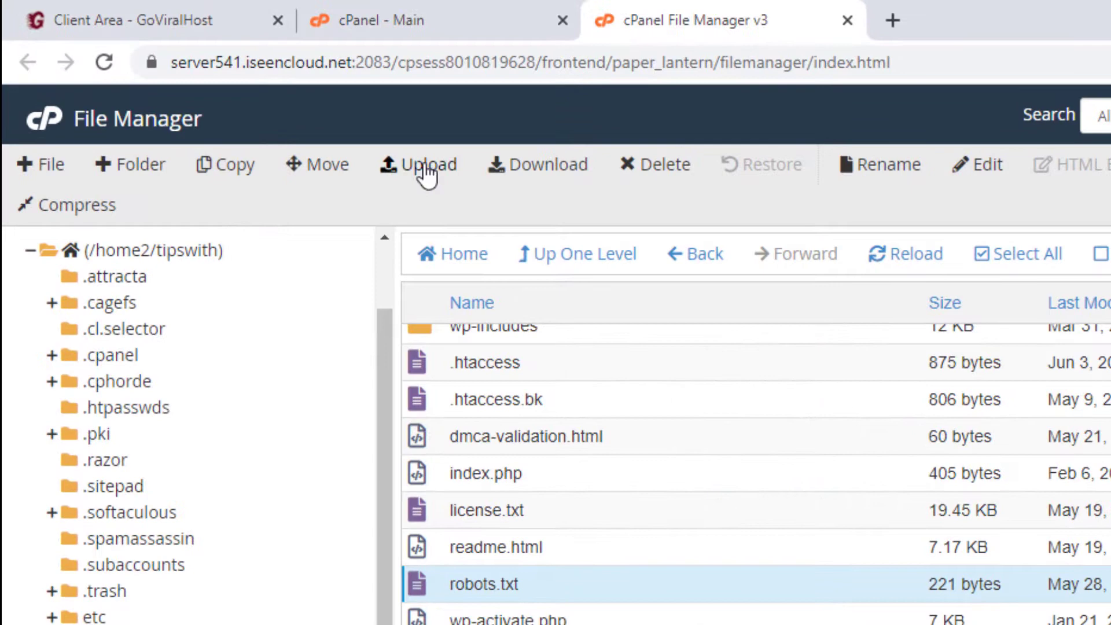
{"action": "left_click", "coordinate": [288, 113]}
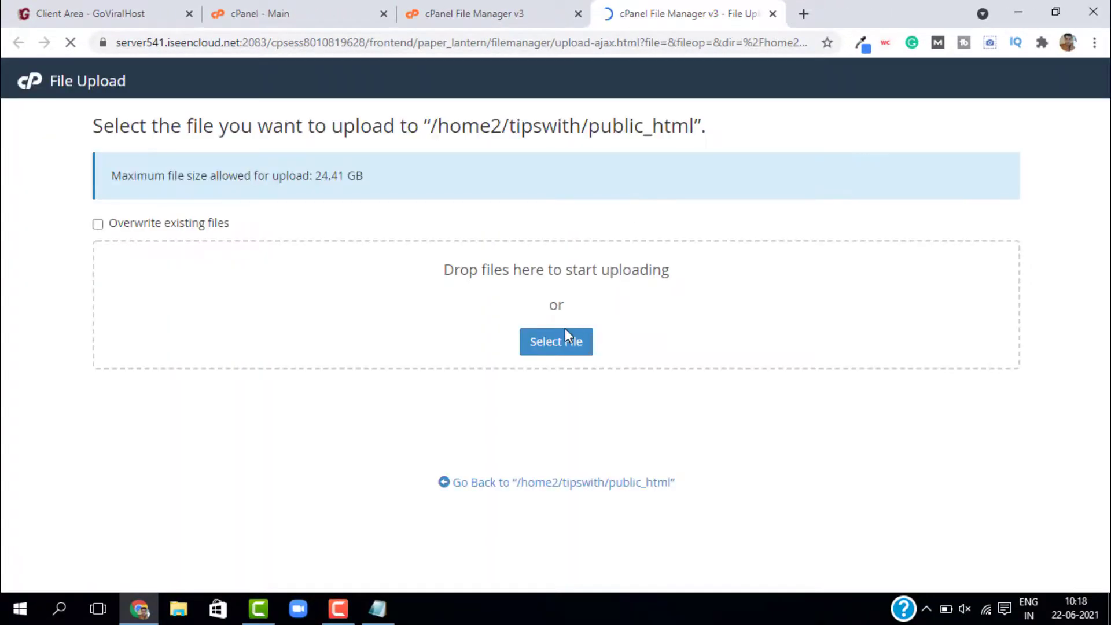
{"action": "left_click", "coordinate": [557, 344]}
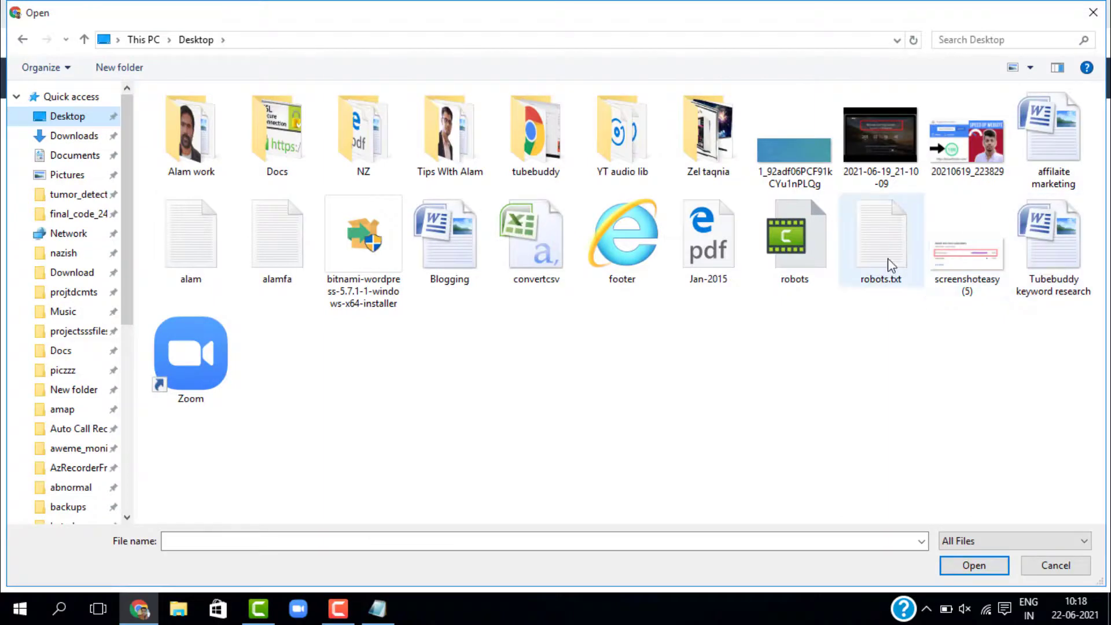
{"action": "left_click", "coordinate": [890, 265]}
{"action": "left_click", "coordinate": [974, 566]}
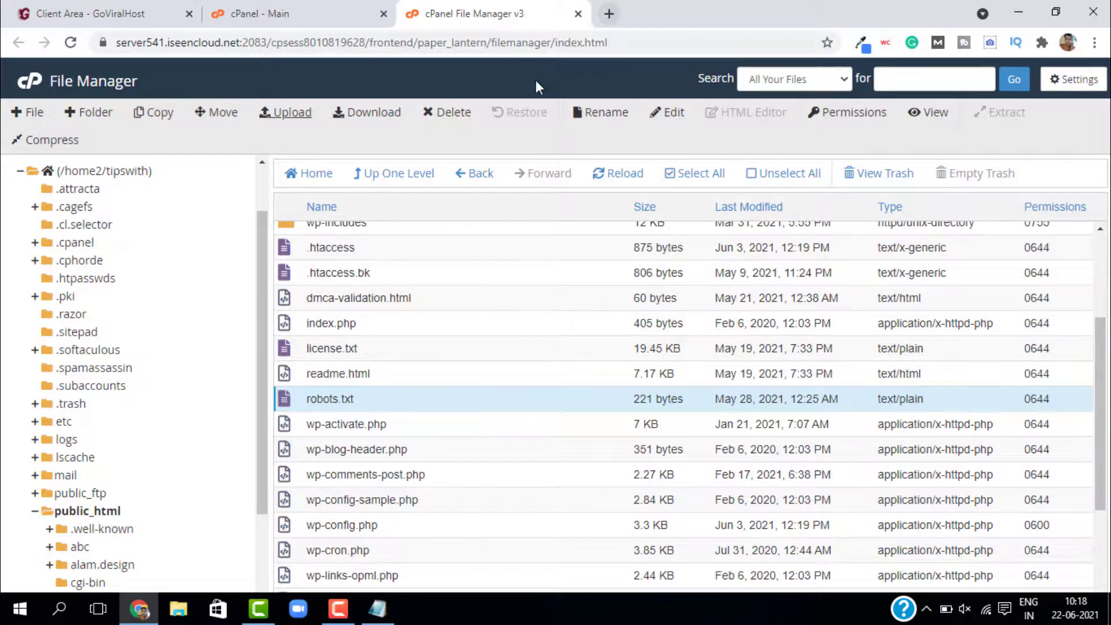
Review the client area, cPanel home and public_html listing, close the File Manager, and return to the desktop.
{"action": "scroll", "coordinate": [179, 253], "scroll_direction": "up", "scroll_amount": 2}
{"action": "left_click", "coordinate": [92, 12]}
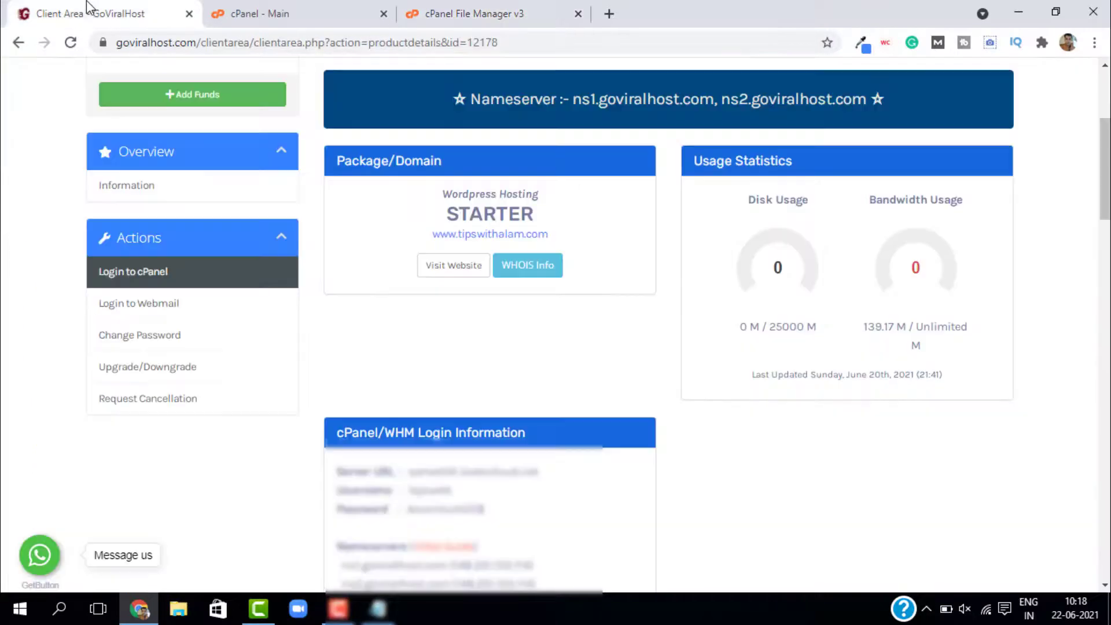
{"action": "left_click", "coordinate": [263, 13]}
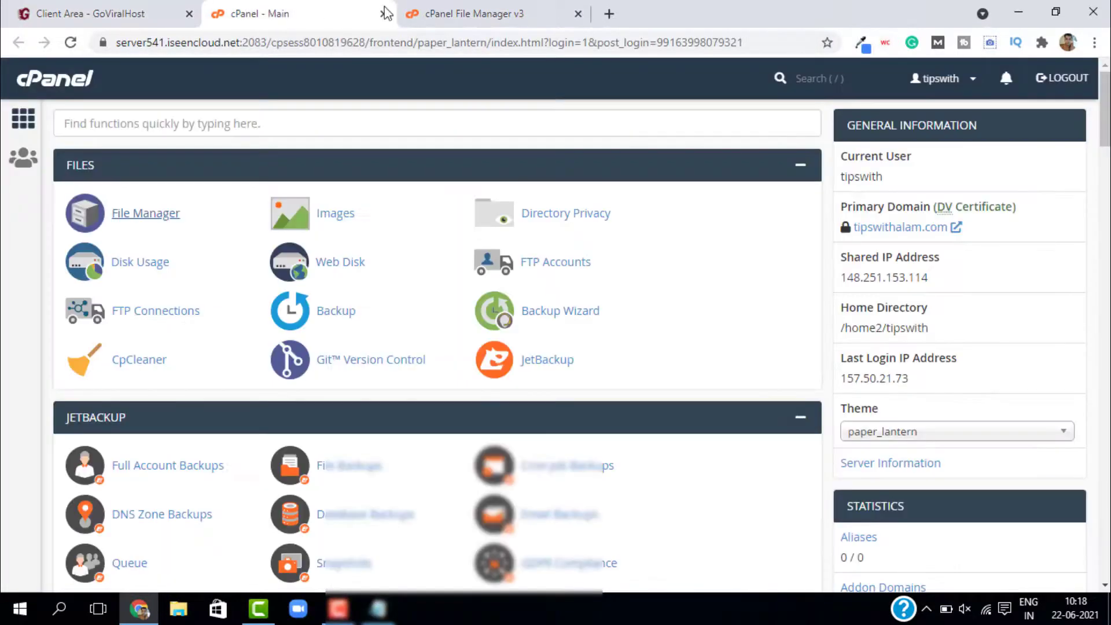
{"action": "left_click", "coordinate": [465, 15]}
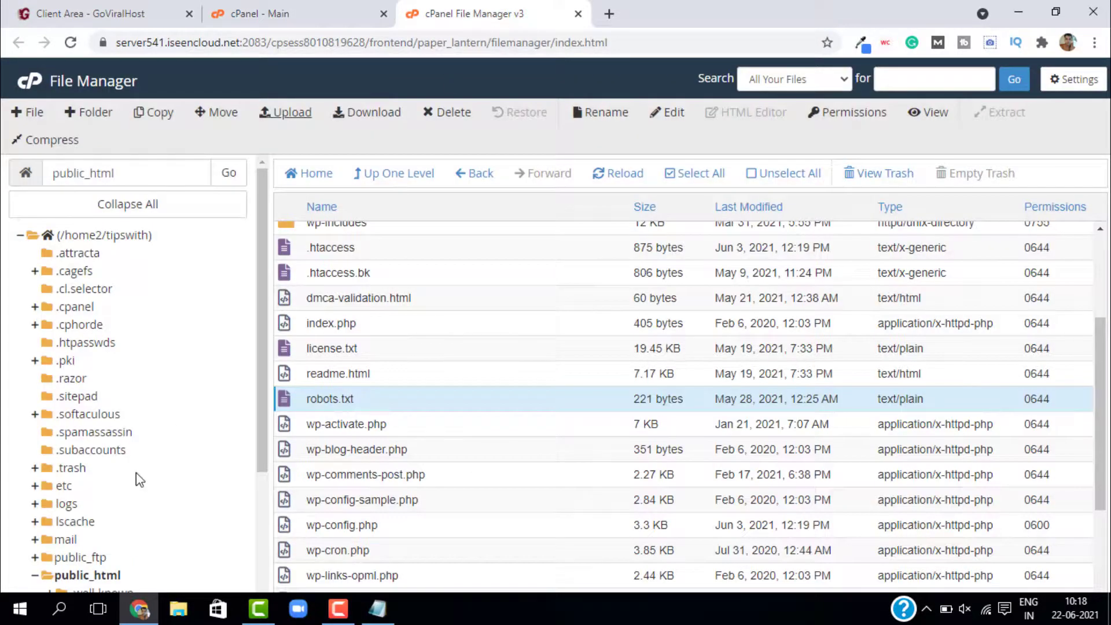
{"action": "scroll", "coordinate": [126, 414], "scroll_direction": "down", "scroll_amount": 3}
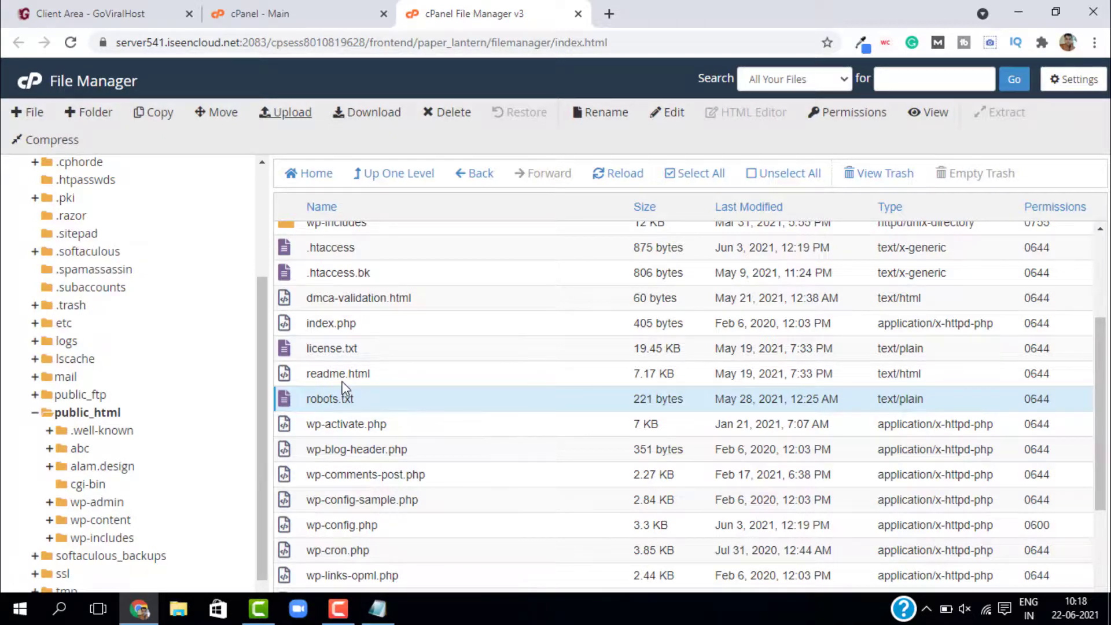
{"action": "left_click", "coordinate": [578, 13]}
{"action": "left_click", "coordinate": [1019, 12]}
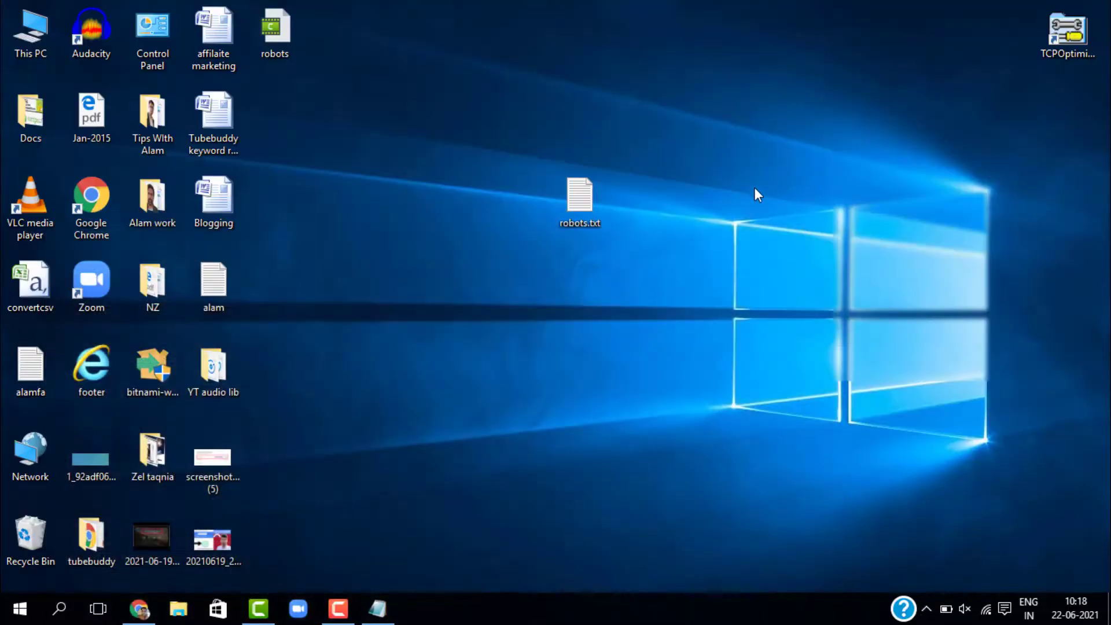
{"action": "double_click", "coordinate": [590, 206]}
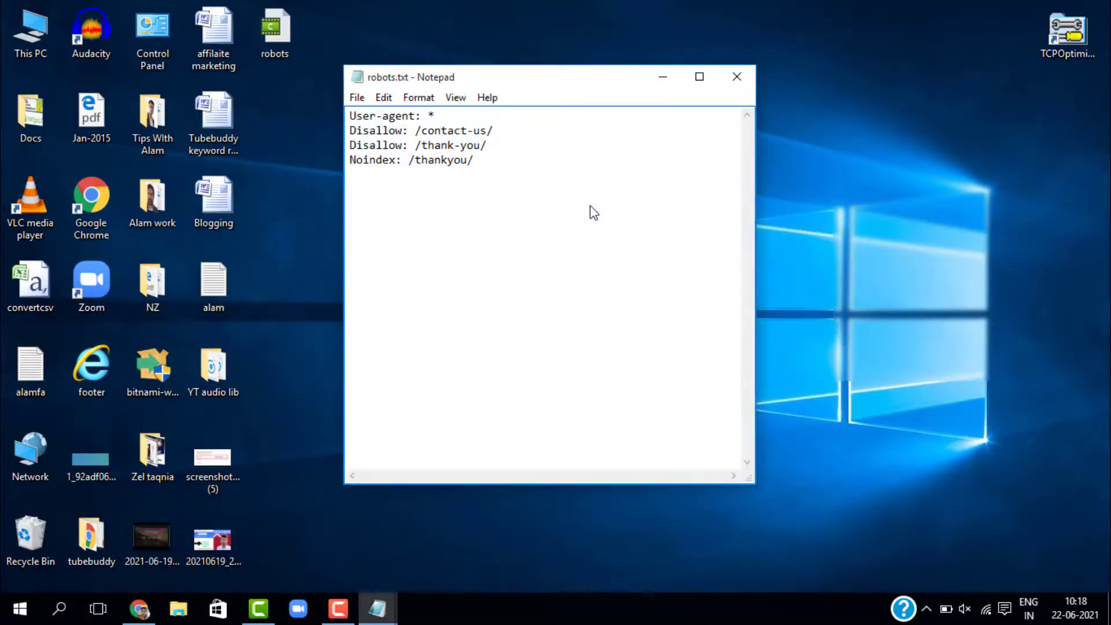
{"action": "left_click", "coordinate": [527, 168]}
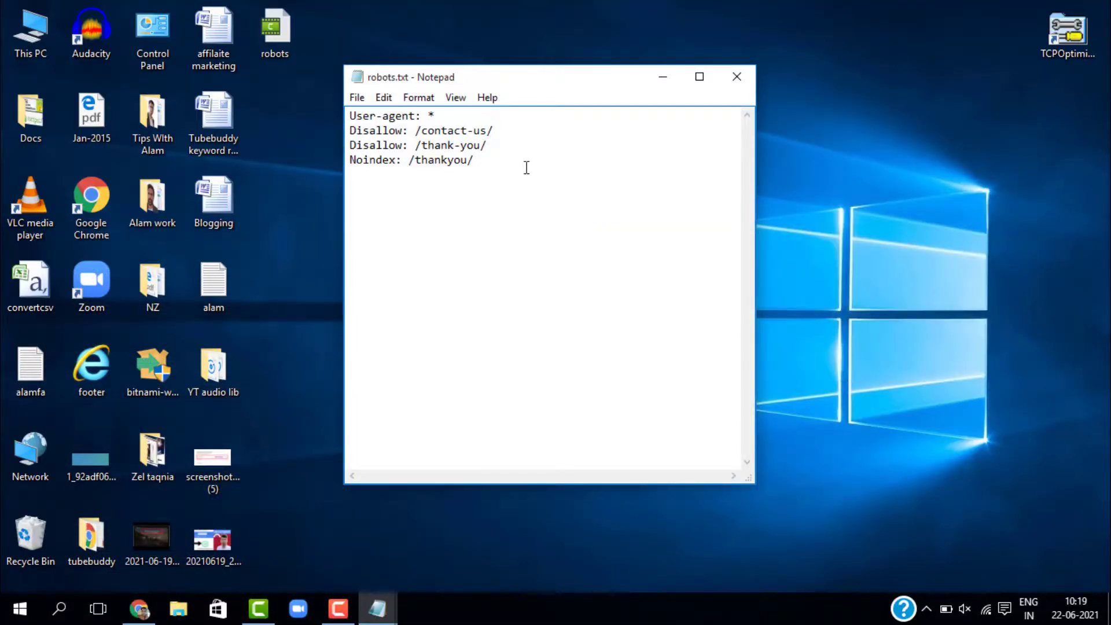
{"action": "key", "text": "Return"}
{"action": "type", "text": "Sitemap: htt"}
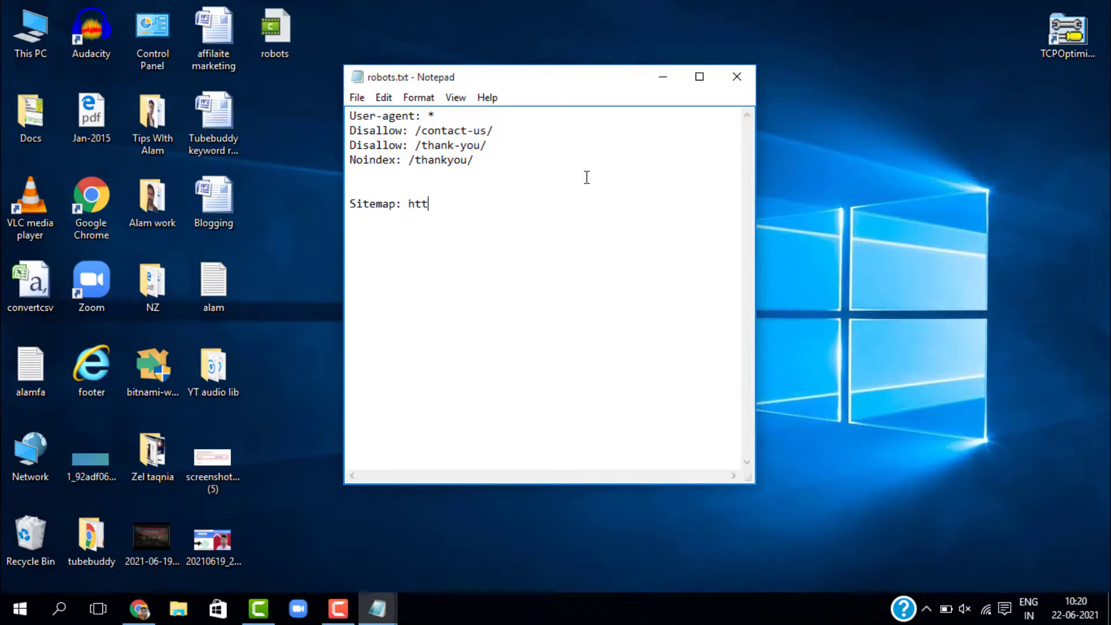
{"action": "type", "text": "ps://tipswithalam."}
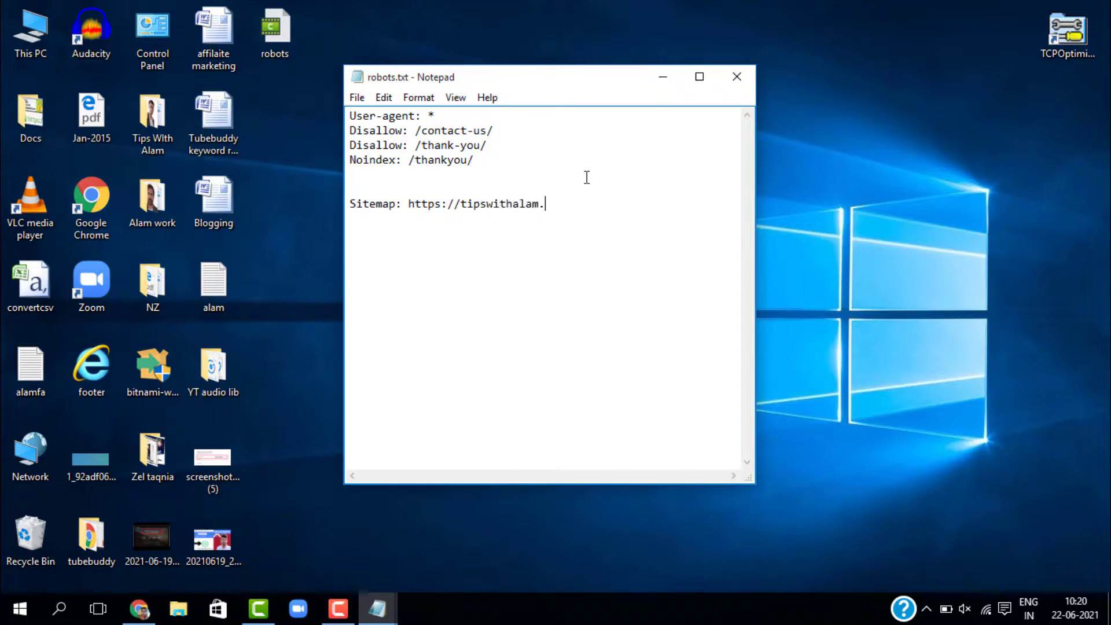
{"action": "type", "text": "com/sitemap.xml"}
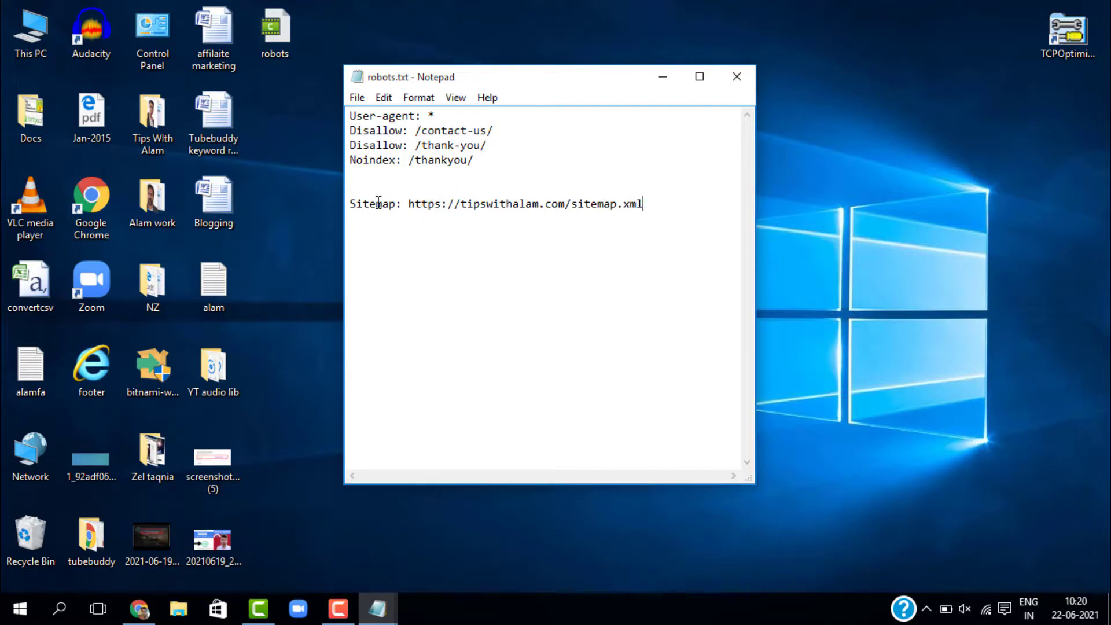
{"action": "left_click_drag", "start_coordinate": [356, 206], "coordinate": [640, 216]}
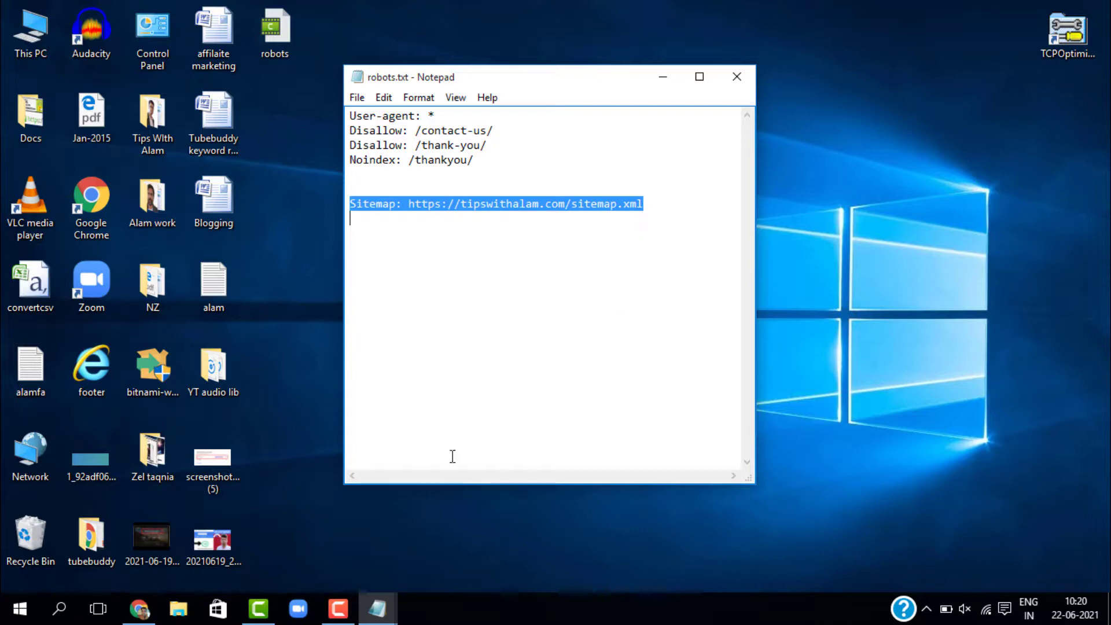
Switch to Chrome and open google.com/robots.txt in a new tab.
{"action": "left_click", "coordinate": [140, 609]}
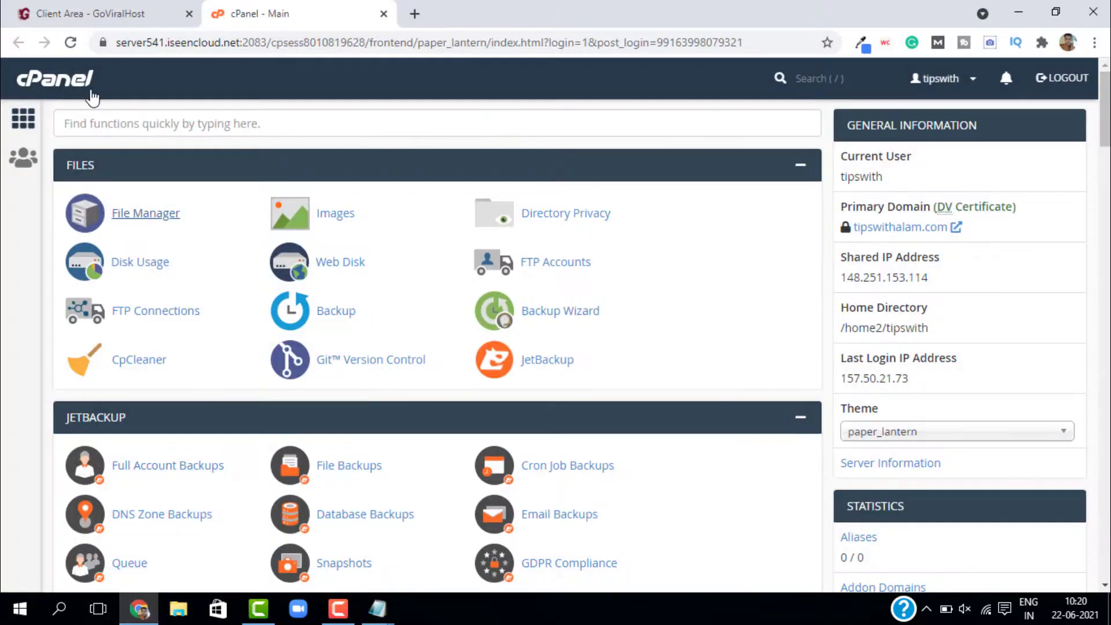
{"action": "left_click", "coordinate": [415, 13]}
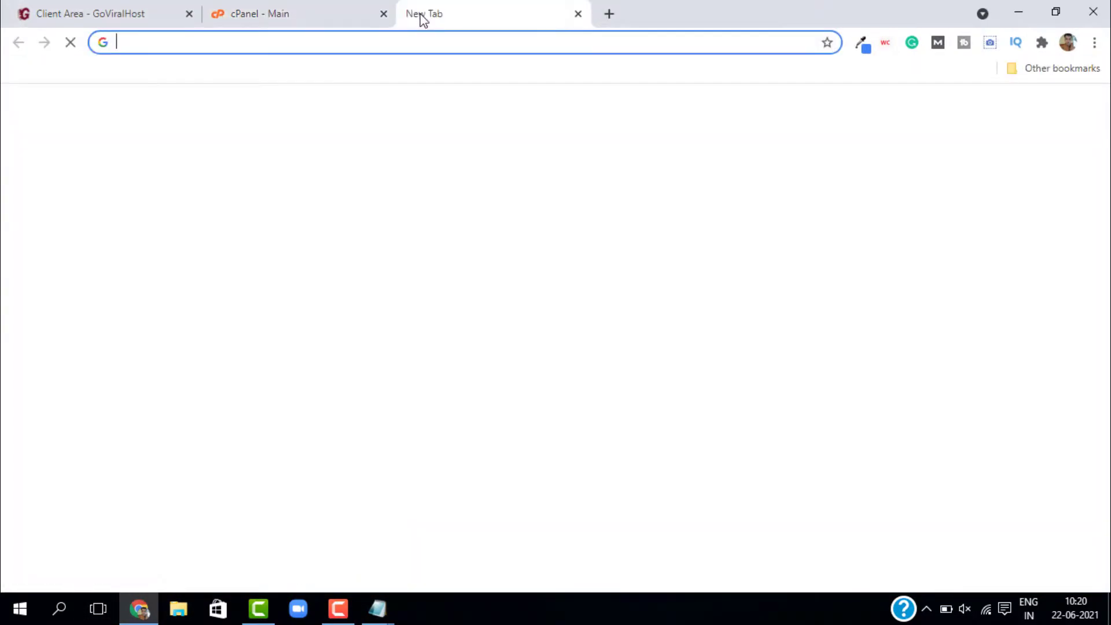
{"action": "type", "text": "google.com"}
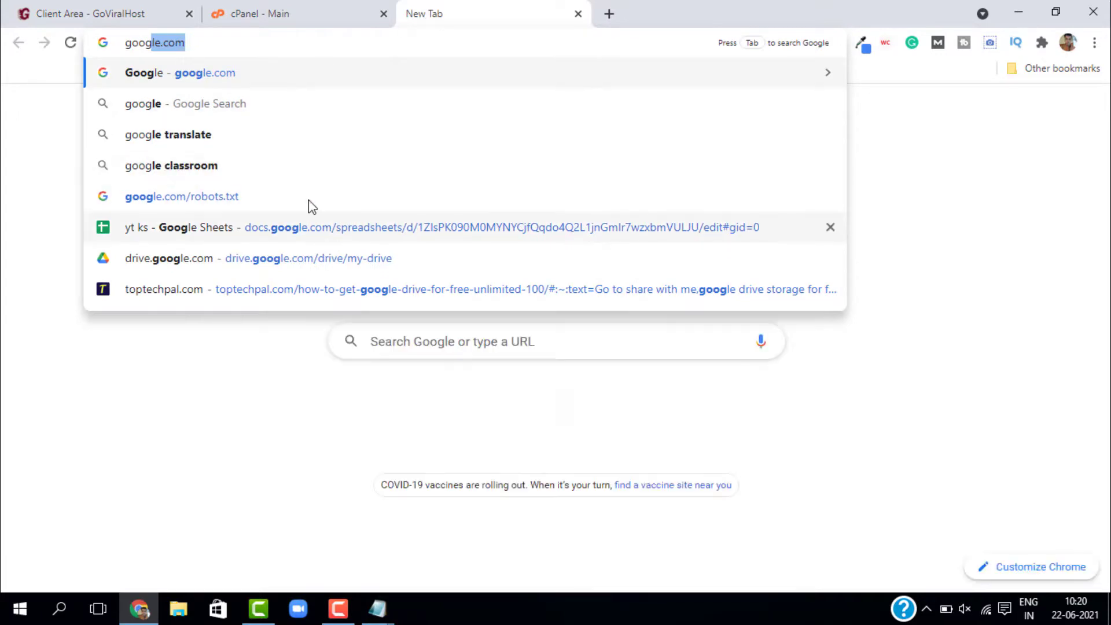
{"action": "left_click", "coordinate": [253, 187]}
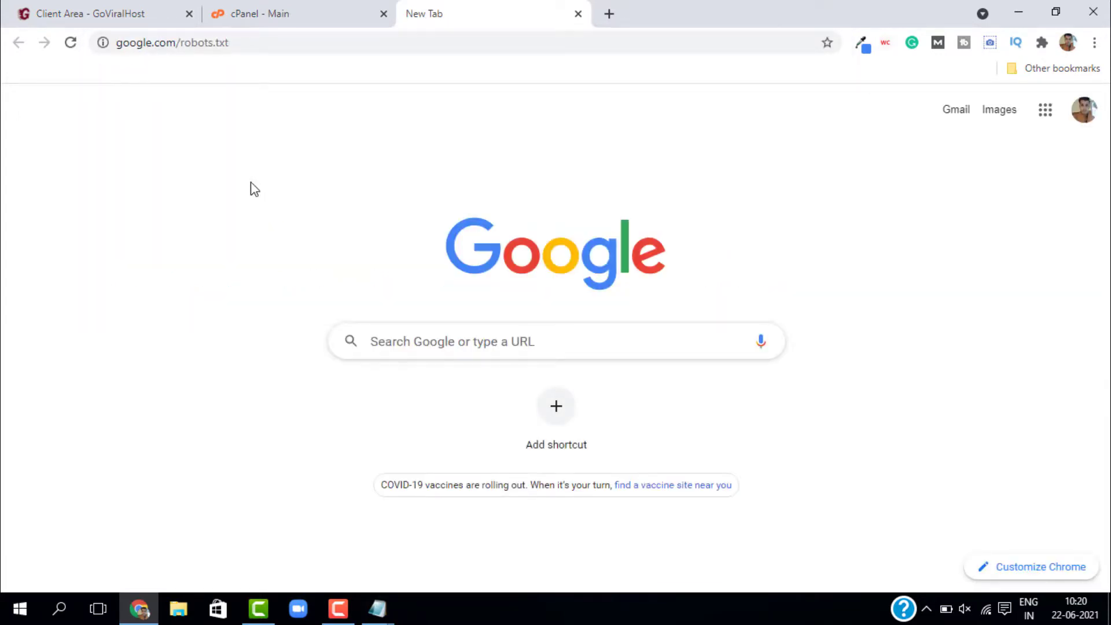
Examine the Sitemap line at the end of Google's robots.txt and compare it with the one in the Notepad file.
{"action": "scroll", "coordinate": [269, 307], "scroll_direction": "down", "scroll_amount": 20}
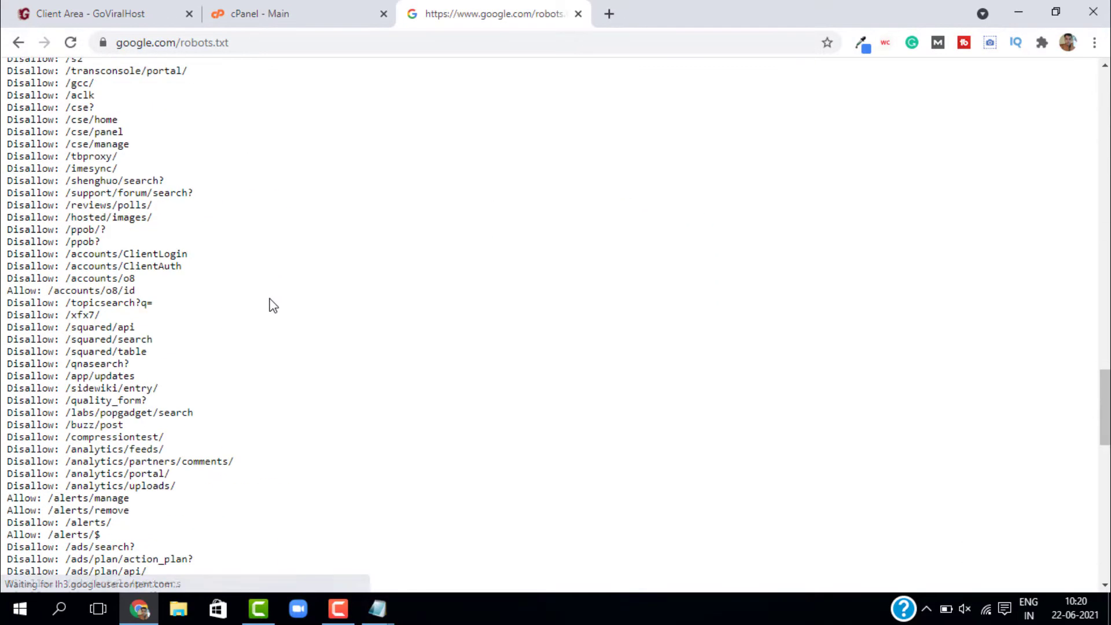
{"action": "scroll", "coordinate": [274, 288], "scroll_direction": "down", "scroll_amount": 4}
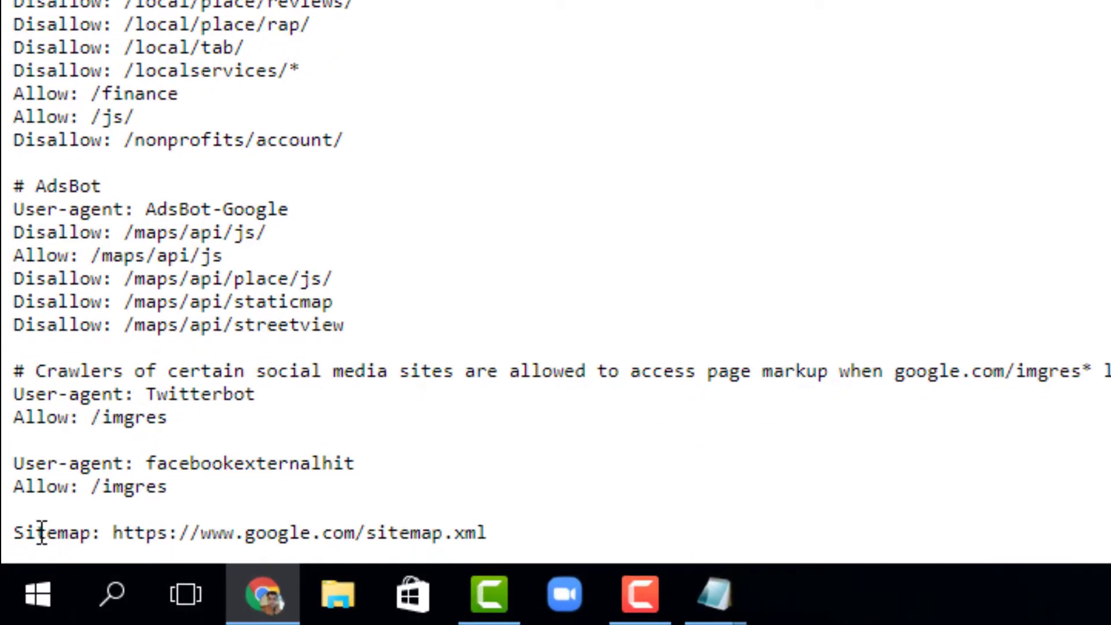
{"action": "left_click_drag", "start_coordinate": [18, 576], "coordinate": [169, 564]}
{"action": "left_click_drag", "start_coordinate": [321, 510], "coordinate": [525, 531]}
{"action": "left_click", "coordinate": [264, 595]}
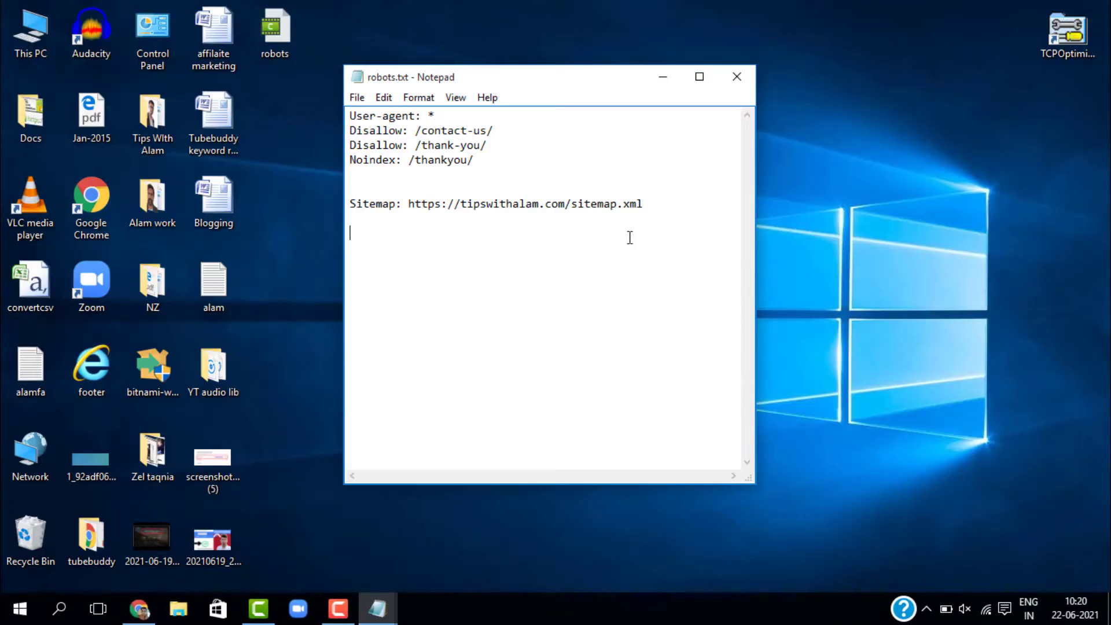
{"action": "key", "text": "alt+Tab"}
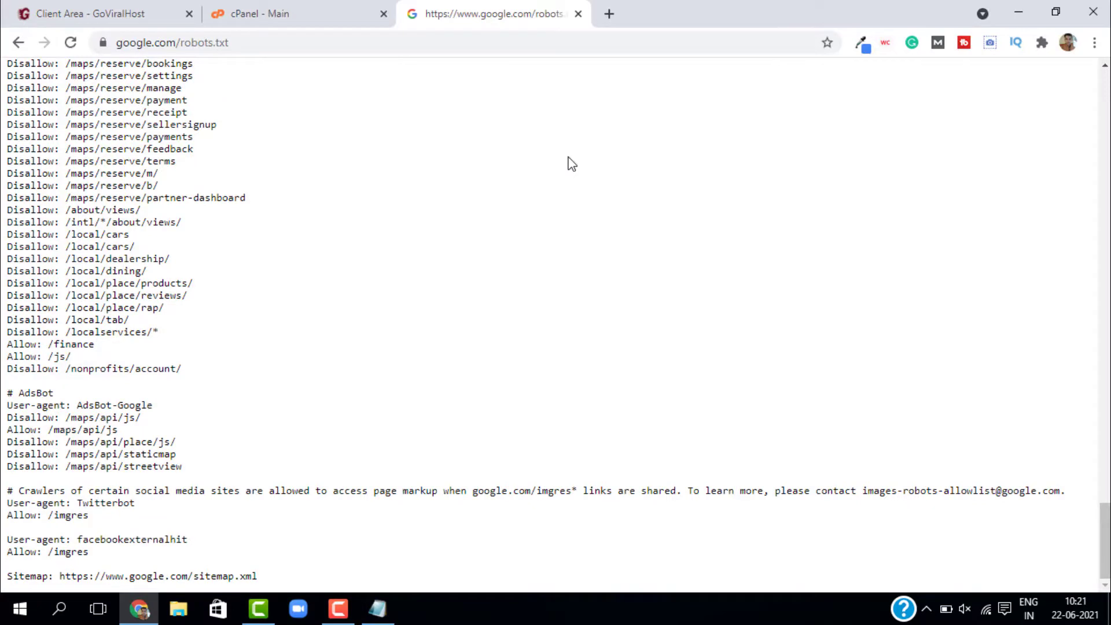